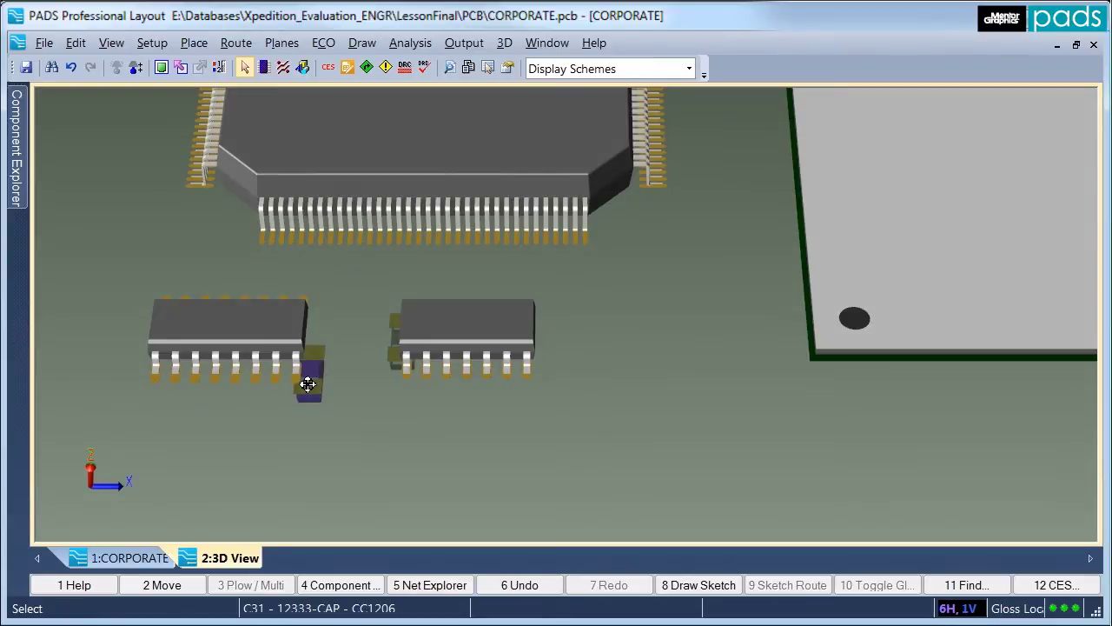
Reposition the 14-pin IC U18 below the large quad flat pack, trying 90-degree rotations and a push to the opposite board side.
{"action": "left_click", "coordinate": [495, 338]}
{"action": "mouse_move", "coordinate": [495, 338]}
{"action": "left_mouse_down"}
{"action": "mouse_move", "coordinate": [600, 337]}
{"action": "mouse_move", "coordinate": [606, 355]}
{"action": "mouse_move", "coordinate": [597, 335]}
{"action": "mouse_move", "coordinate": [603, 344]}
{"action": "mouse_move", "coordinate": [553, 343]}
{"action": "mouse_move", "coordinate": [584, 348]}
{"action": "mouse_move", "coordinate": [524, 359]}
{"action": "mouse_move", "coordinate": [542, 348]}
{"action": "left_mouse_up"}
{"action": "key", "text": "F3"}
{"action": "key", "text": "F3"}
{"action": "key", "text": "F5"}
{"action": "key", "text": "f"}
Rearrange the two small ICs below the quad flat pack so that U18 sits to the left of U17.
{"action": "left_click_drag", "start_coordinate": [106, 275], "coordinate": [641, 410]}
{"action": "mouse_move", "coordinate": [590, 351]}
{"action": "left_mouse_down"}
{"action": "mouse_move", "coordinate": [629, 427]}
{"action": "mouse_move", "coordinate": [651, 421]}
{"action": "mouse_move", "coordinate": [637, 421]}
{"action": "mouse_move", "coordinate": [632, 365]}
{"action": "mouse_move", "coordinate": [705, 256]}
{"action": "mouse_move", "coordinate": [736, 173]}
{"action": "mouse_move", "coordinate": [743, 182]}
{"action": "mouse_move", "coordinate": [348, 391]}
{"action": "mouse_move", "coordinate": [244, 375]}
{"action": "mouse_move", "coordinate": [243, 365]}
{"action": "left_mouse_up"}
{"action": "key", "text": "F3"}
{"action": "key", "text": "ctrl+r"}
Align ICs U17 and U18 by their bottom edges.
{"action": "left_click", "coordinate": [286, 357]}
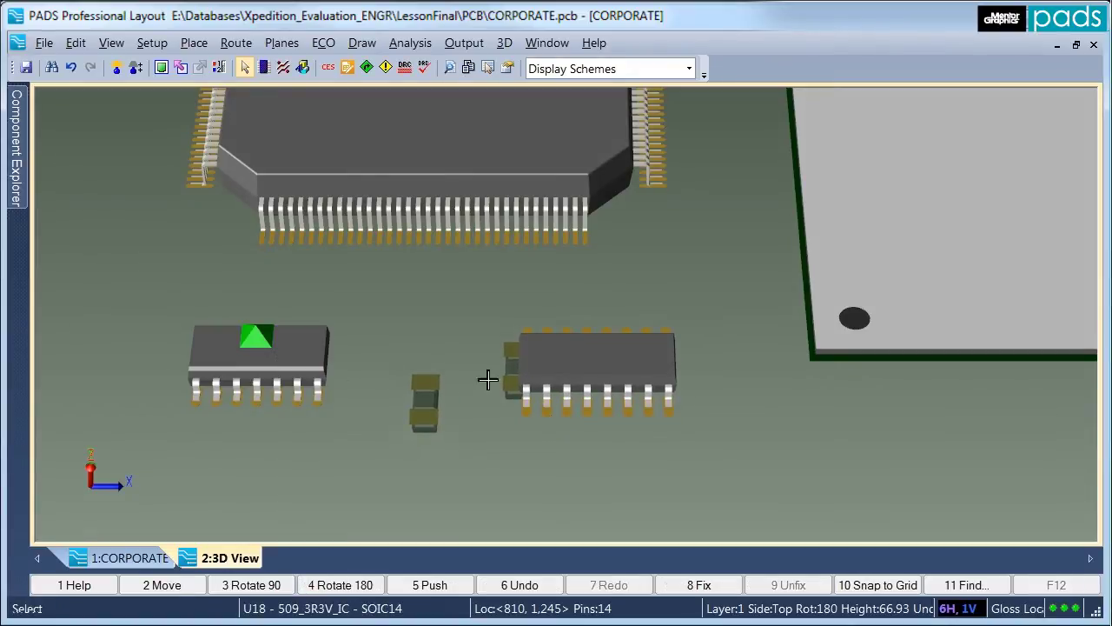
{"action": "left_click", "coordinate": [576, 369], "text": "ctrl"}
{"action": "right_click", "coordinate": [582, 150]}
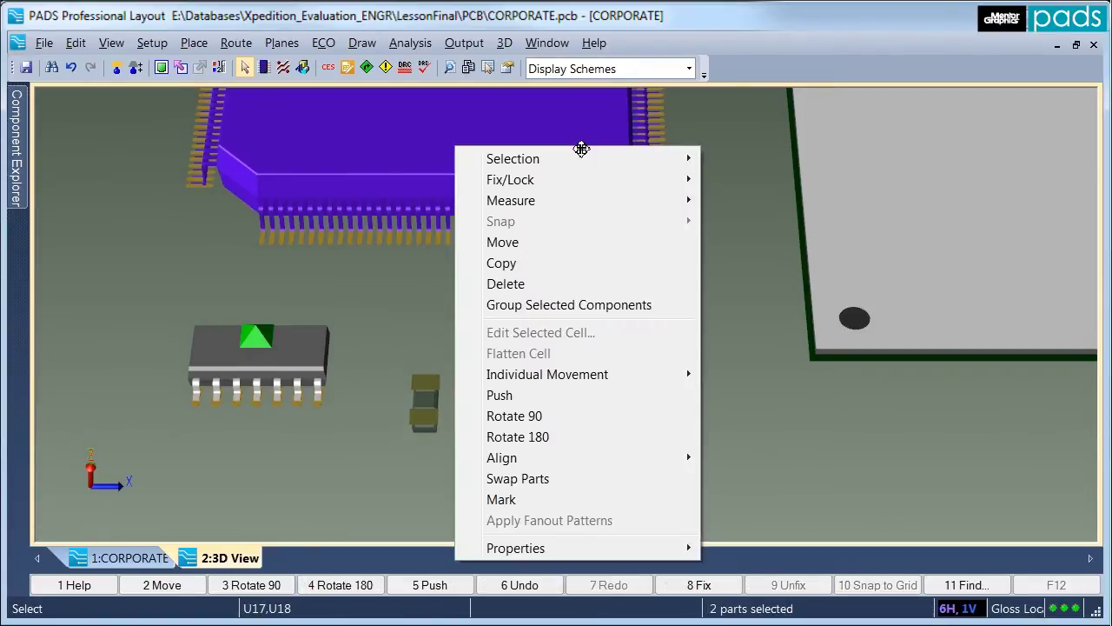
{"action": "mouse_move", "coordinate": [647, 465]}
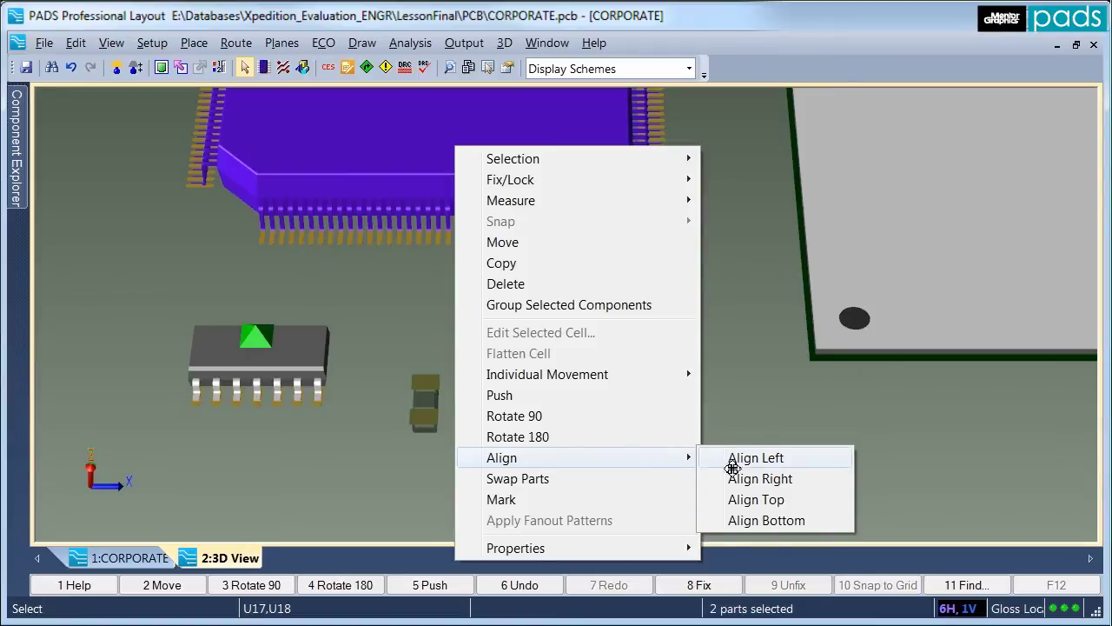
{"action": "left_click", "coordinate": [773, 518]}
{"action": "left_click", "coordinate": [762, 435]}
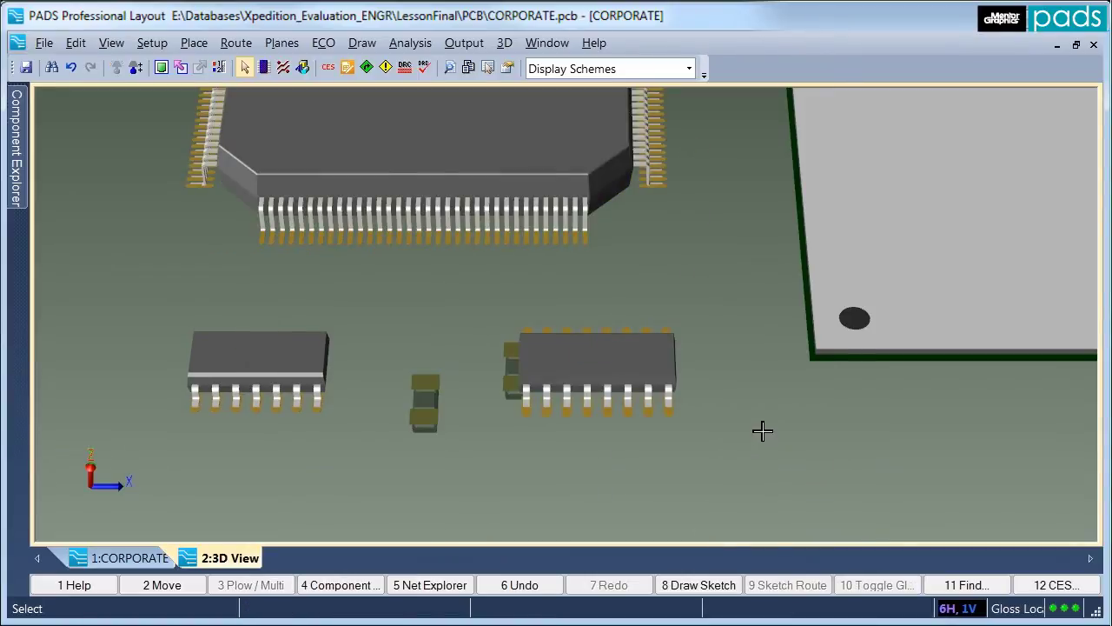
Align the column of four ICs U10, U15, U19 and U26 by their right edges.
{"action": "scroll", "coordinate": [758, 429], "scroll_direction": "down", "scroll_amount": 3}
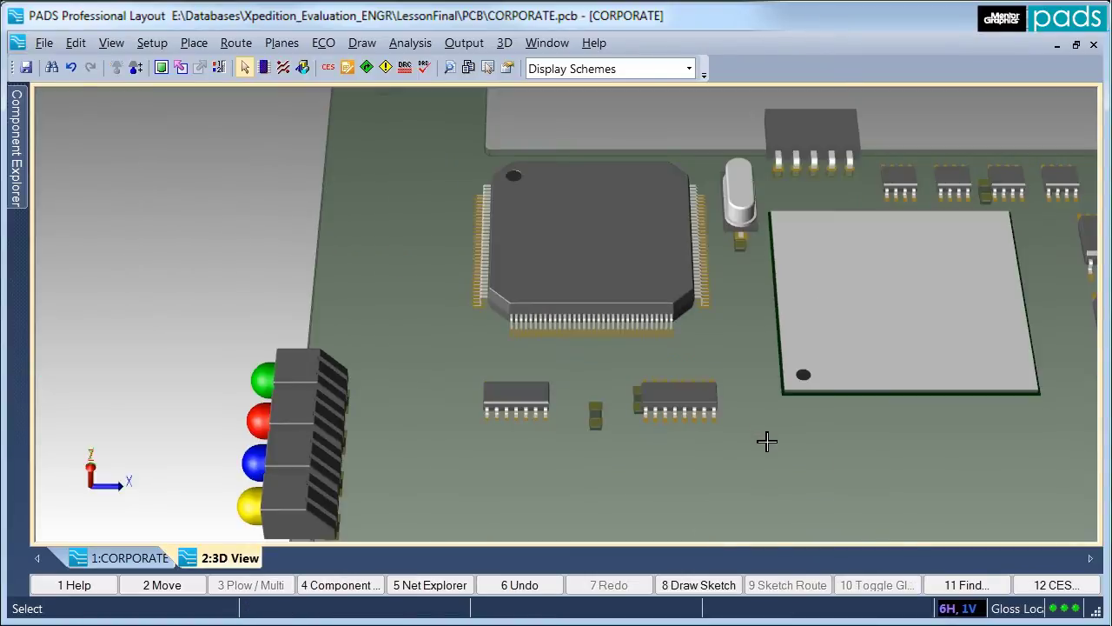
{"action": "left_click", "coordinate": [171, 69]}
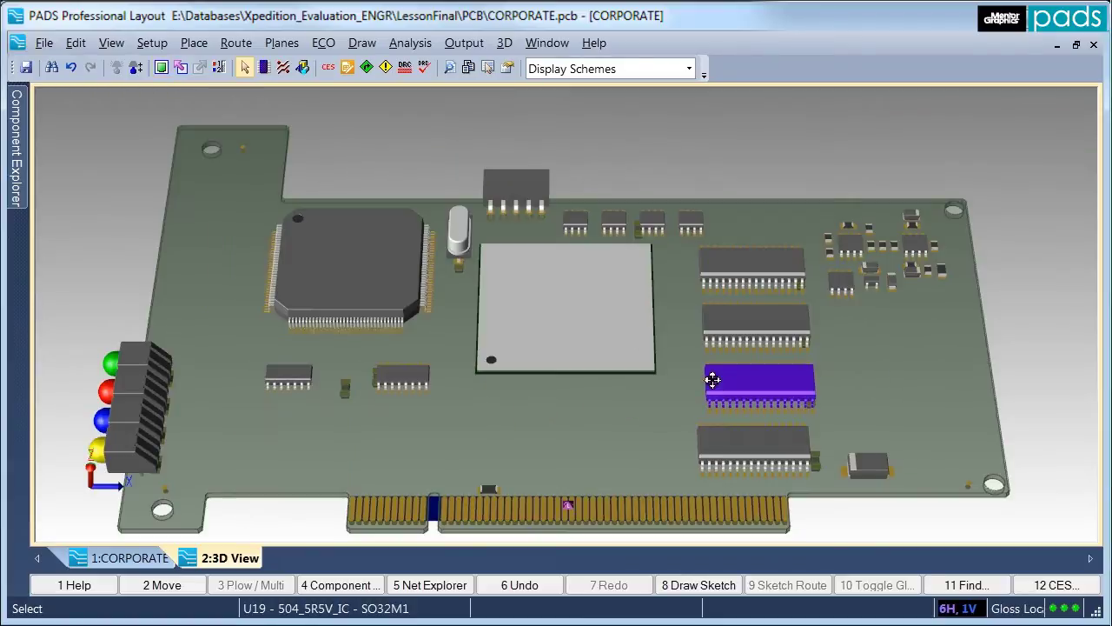
{"action": "left_click_drag", "start_coordinate": [678, 255], "coordinate": [745, 454]}
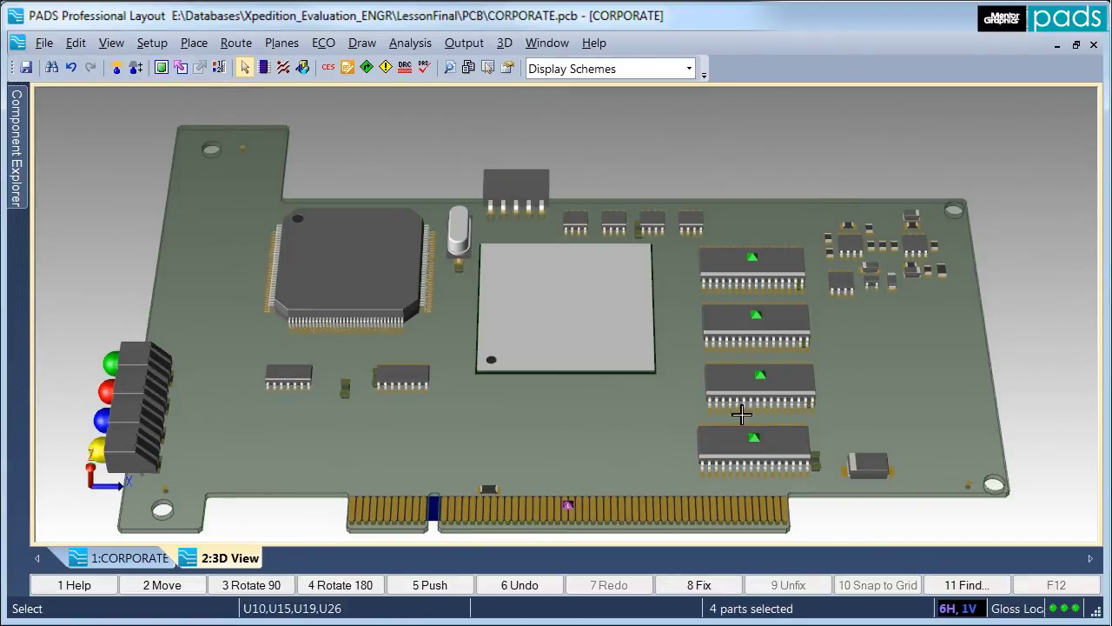
{"action": "right_click", "coordinate": [777, 129]}
{"action": "mouse_move", "coordinate": [825, 444]}
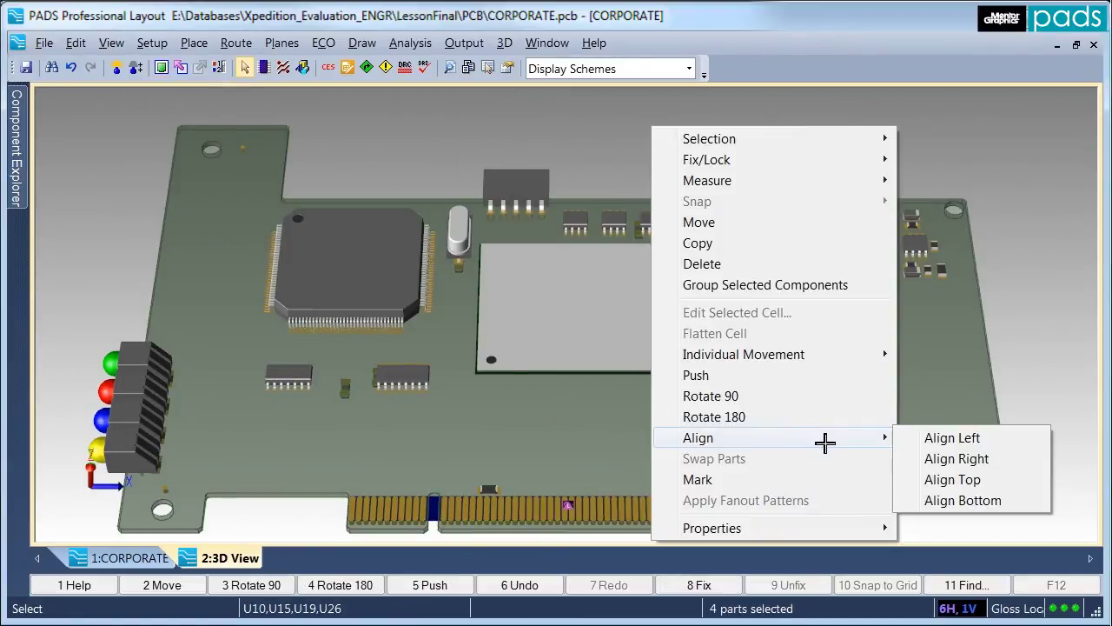
{"action": "left_click", "coordinate": [951, 460]}
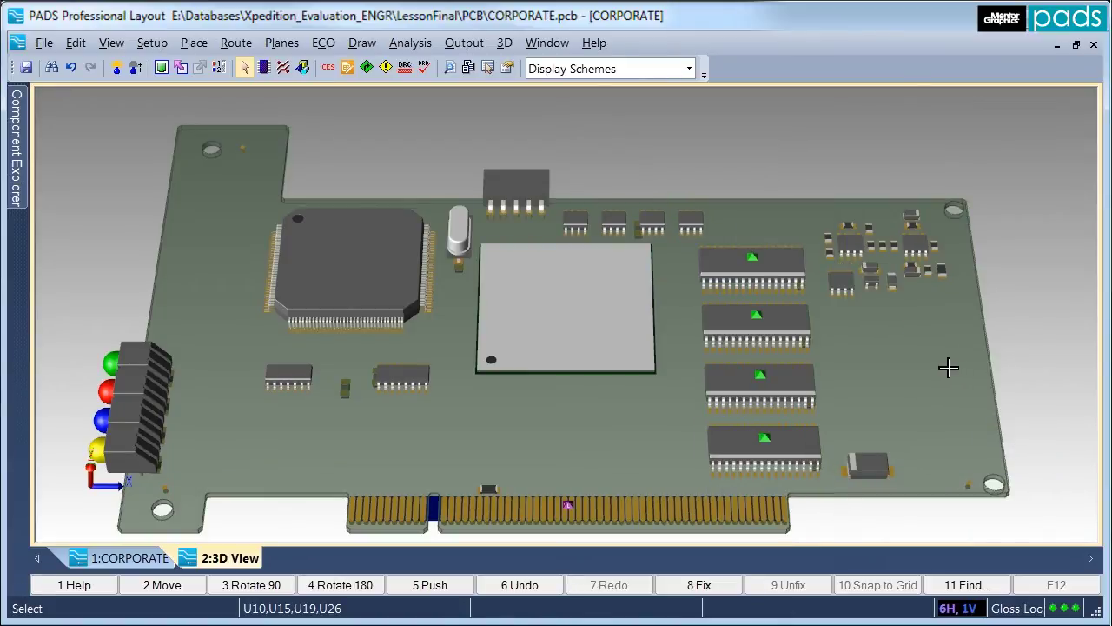
{"action": "key", "text": "ctrl+z"}
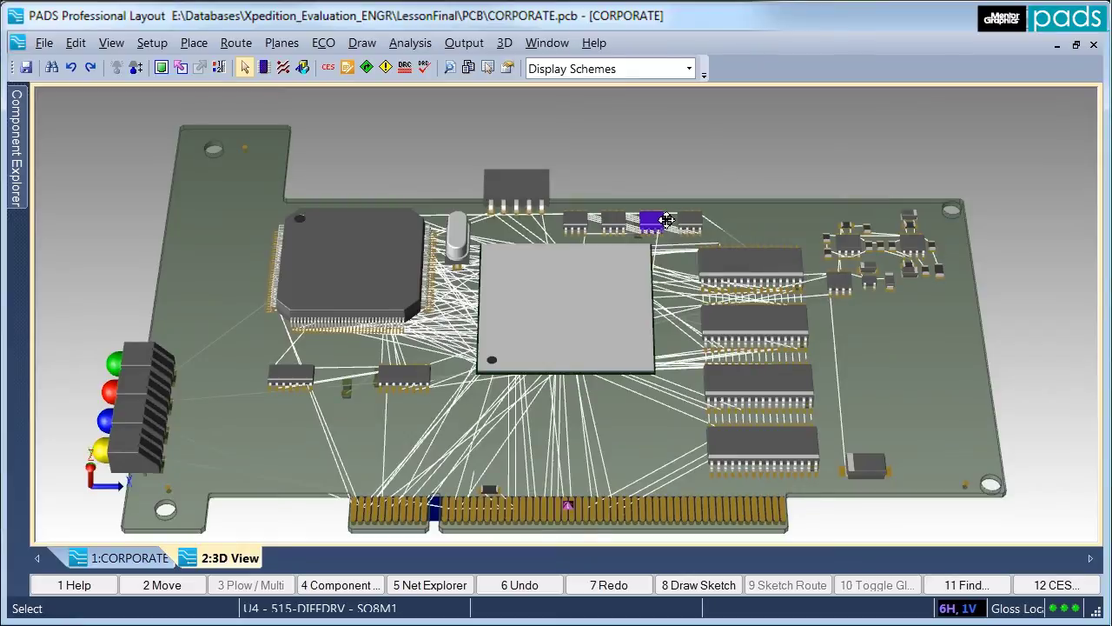
Rearrange the row of four small 8-pin ICs above the large BGA by moving them into one another's places.
{"action": "scroll", "coordinate": [666, 220], "scroll_direction": "up", "scroll_amount": 5}
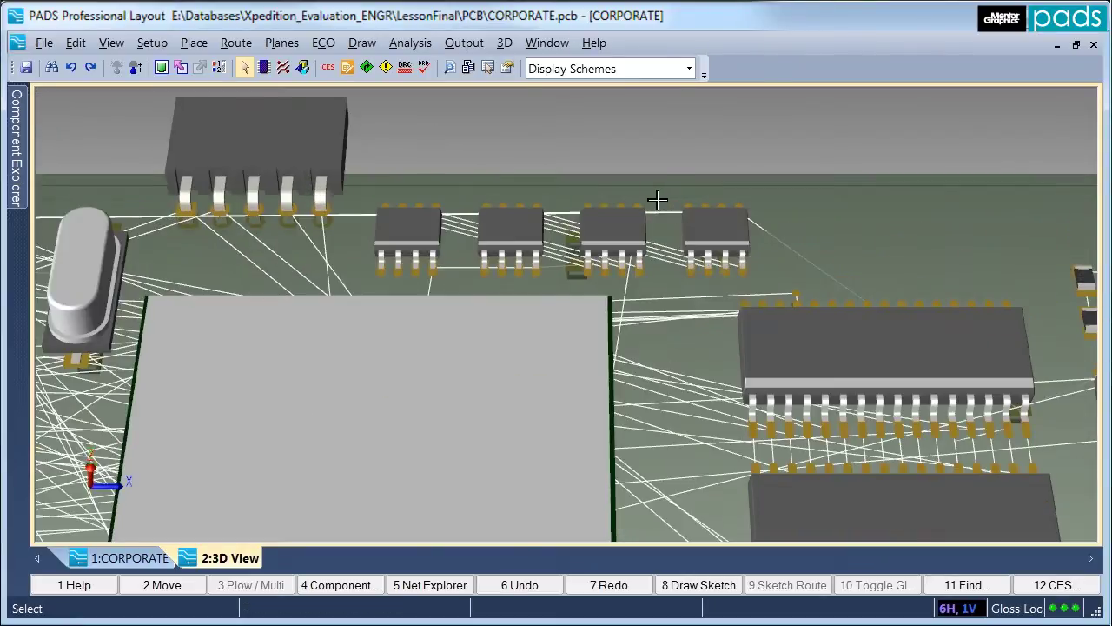
{"action": "middle_click_drag", "start_coordinate": [658, 196], "coordinate": [693, 247]}
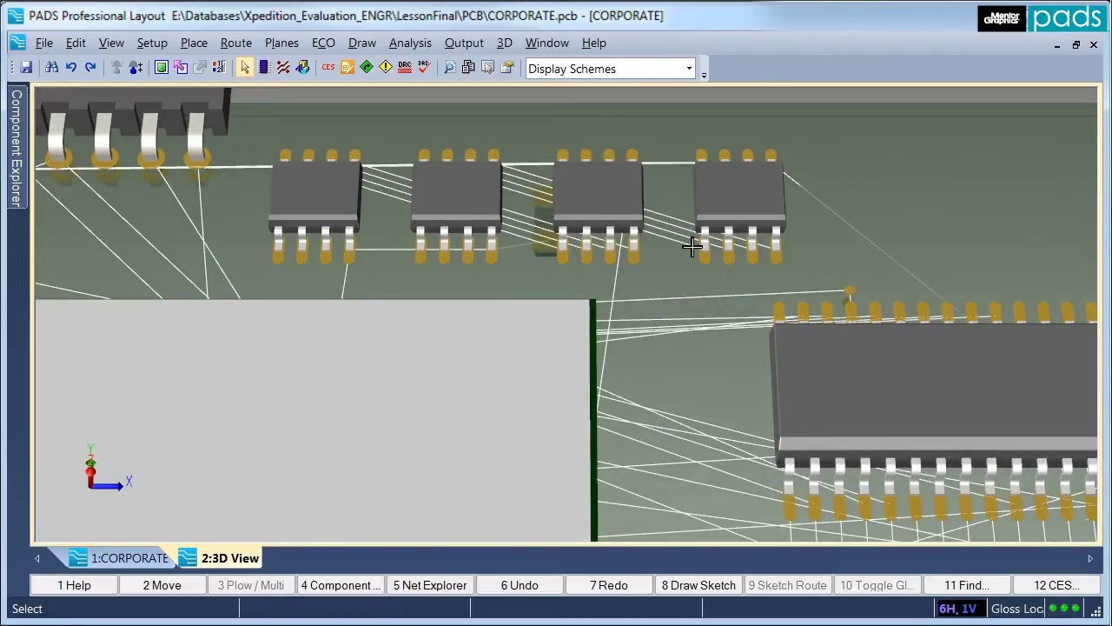
{"action": "middle_click_drag", "start_coordinate": [674, 323], "coordinate": [649, 270]}
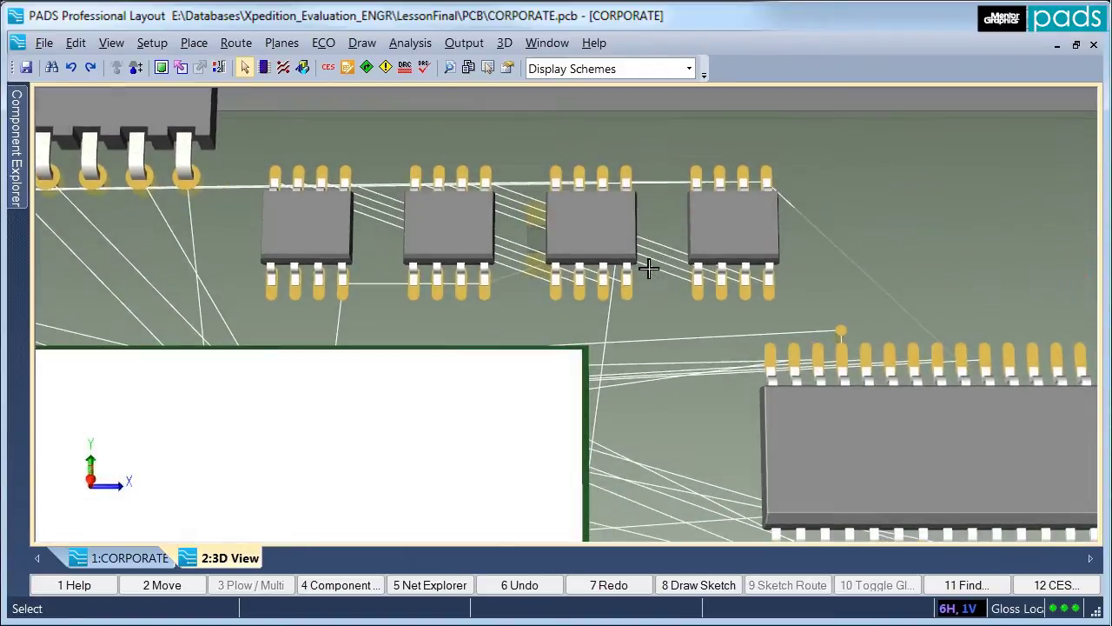
{"action": "left_click_drag", "start_coordinate": [720, 249], "coordinate": [704, 222]}
{"action": "left_click_drag", "start_coordinate": [601, 219], "coordinate": [827, 205]}
{"action": "left_click", "coordinate": [447, 218]}
{"action": "left_click_drag", "start_coordinate": [447, 219], "coordinate": [623, 223]}
{"action": "left_click_drag", "start_coordinate": [948, 228], "coordinate": [494, 225]}
{"action": "key", "text": "F4"}
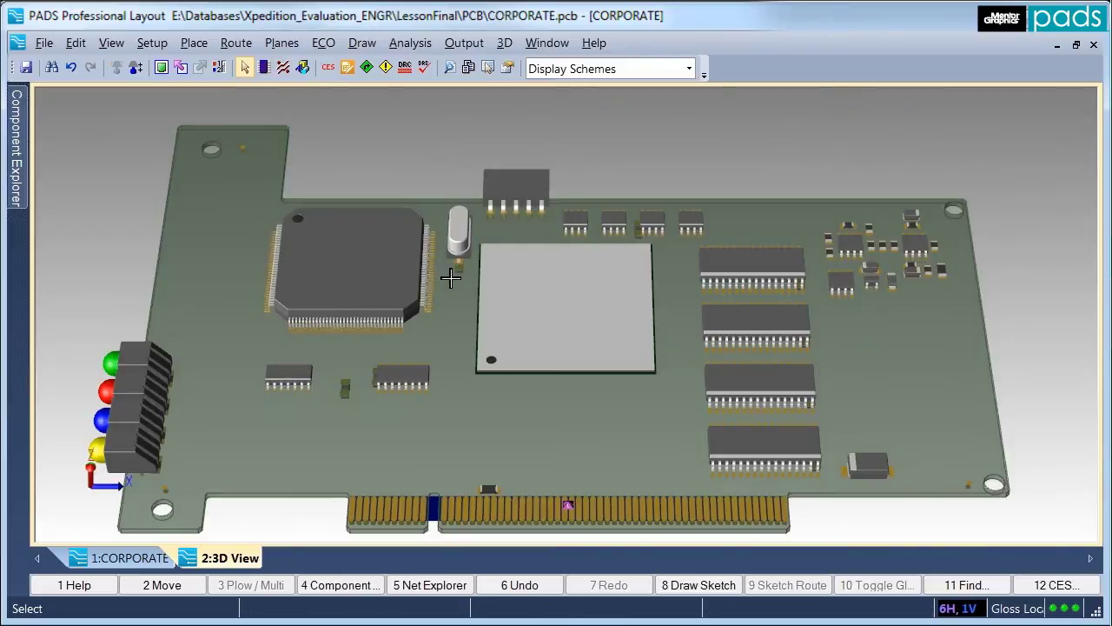
Open the 3D clearance settings and move crystal X1 within the gap between the quad flat pack and the BGA.
{"action": "left_click", "coordinate": [506, 47]}
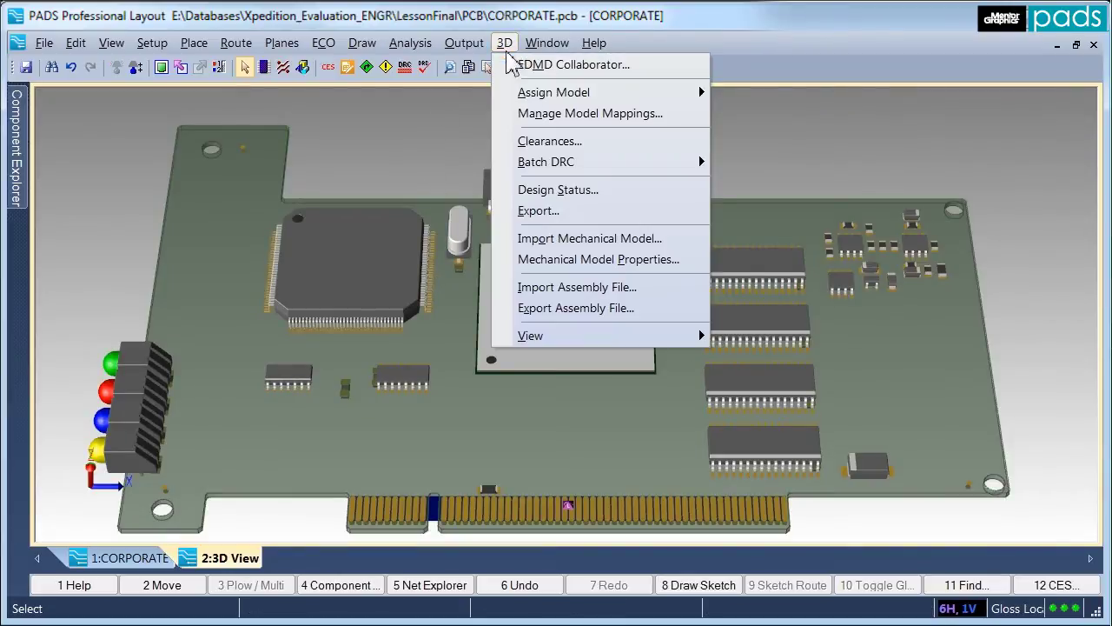
{"action": "left_click", "coordinate": [596, 144]}
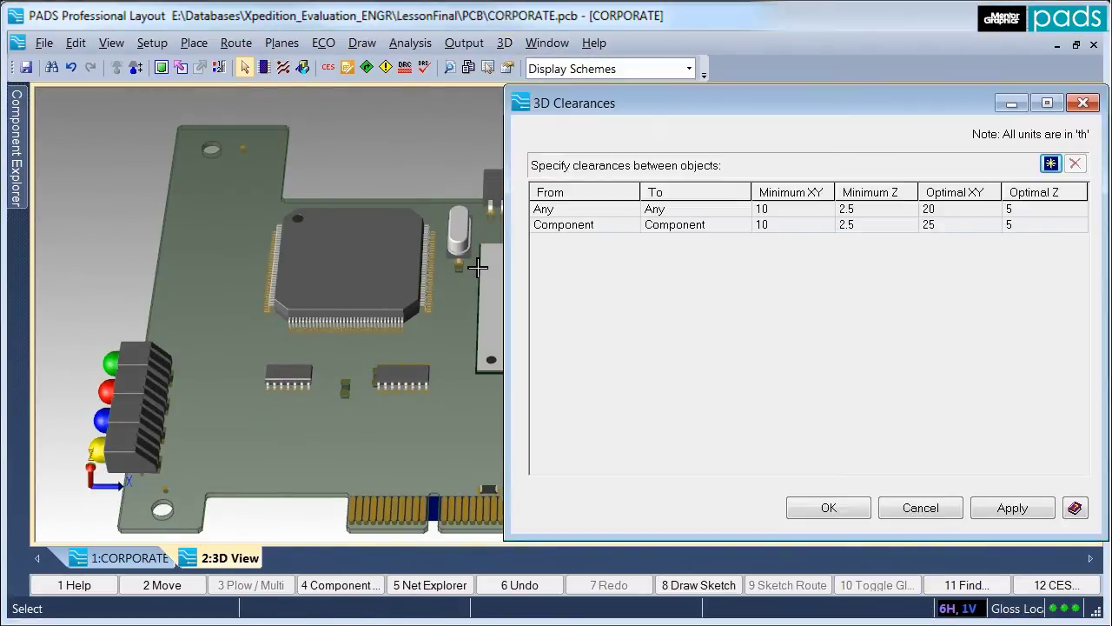
{"action": "scroll", "coordinate": [477, 268], "scroll_direction": "up", "scroll_amount": 5}
{"action": "middle_click_drag", "start_coordinate": [445, 300], "coordinate": [441, 292]}
{"action": "scroll", "coordinate": [440, 300], "scroll_direction": "down", "scroll_amount": 2}
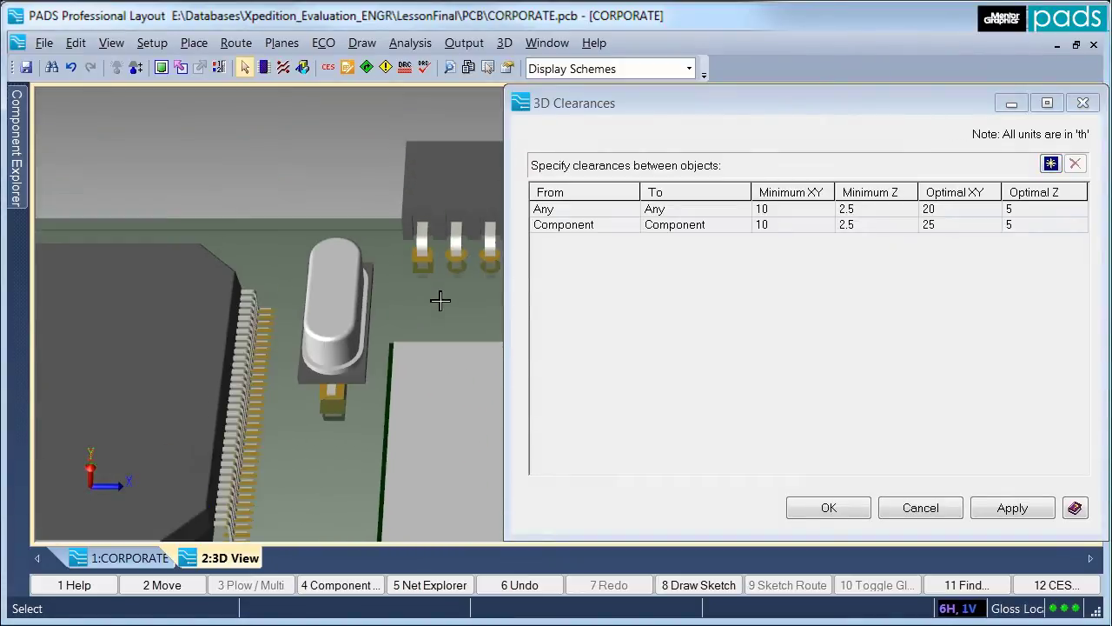
{"action": "left_click", "coordinate": [354, 319]}
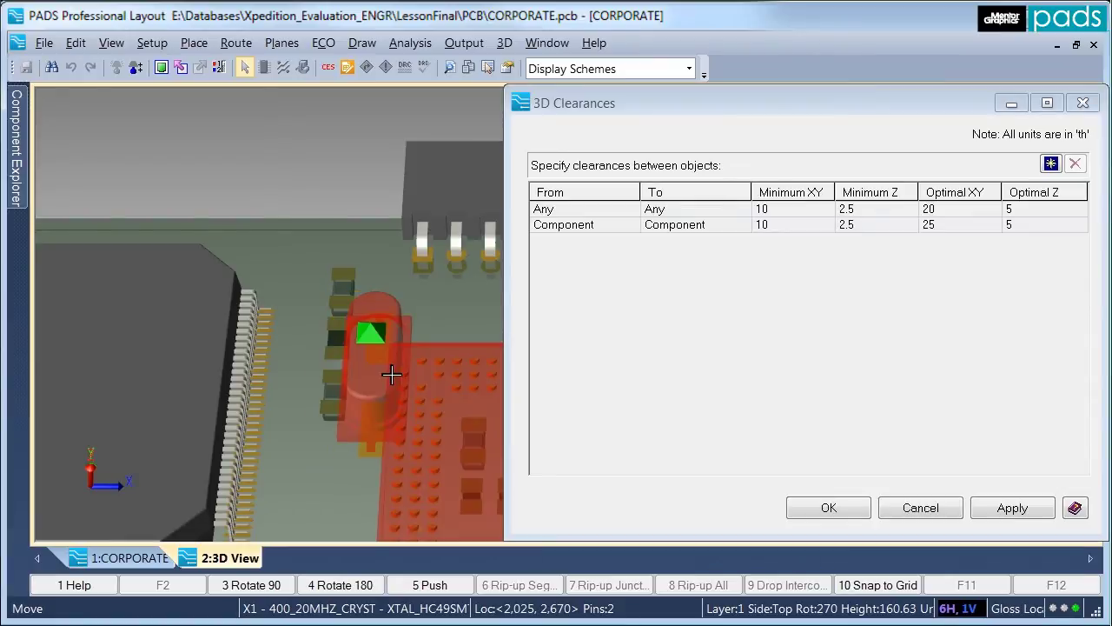
{"action": "left_click", "coordinate": [350, 335]}
Add a 3D clearance rule from Component:X1 to Component.
{"action": "left_click", "coordinate": [1052, 164]}
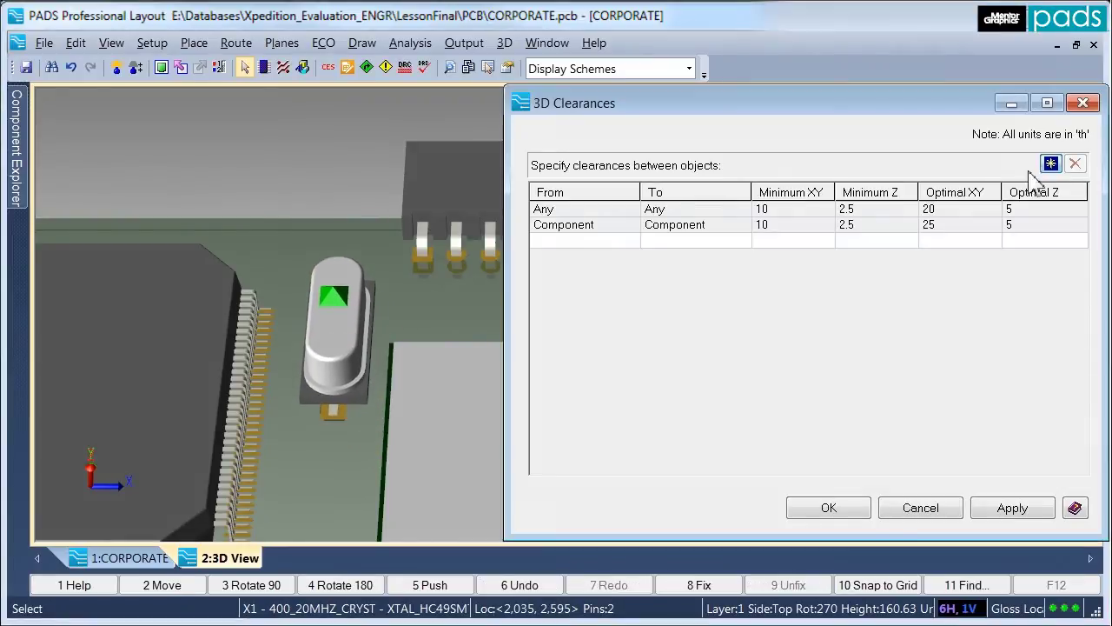
{"action": "left_click", "coordinate": [632, 245]}
{"action": "left_click", "coordinate": [593, 326]}
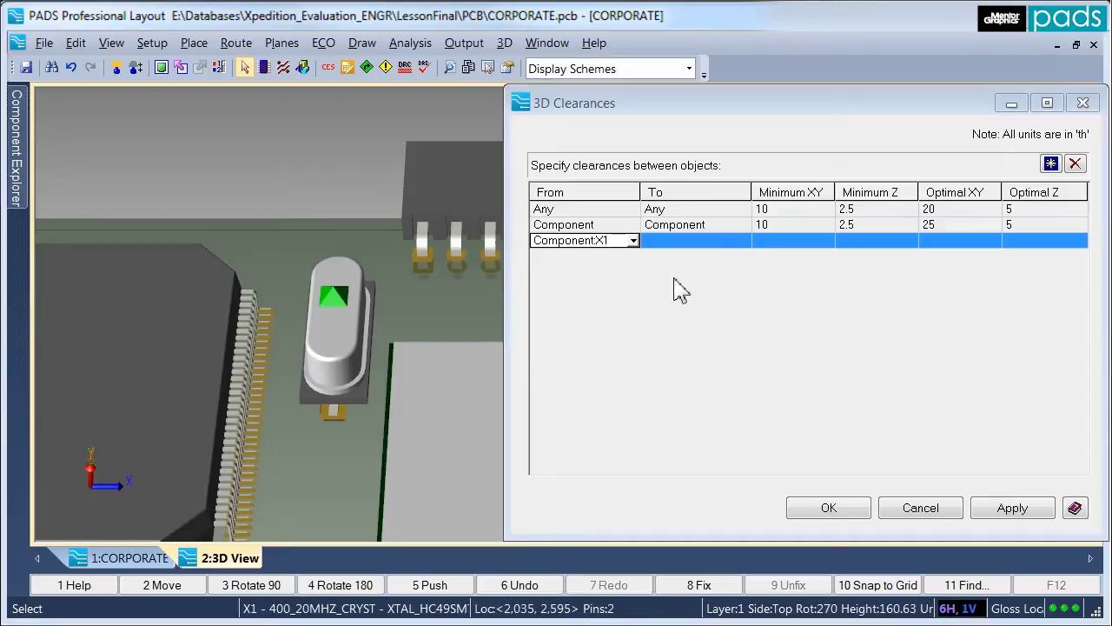
{"action": "left_click", "coordinate": [745, 243]}
{"action": "left_click", "coordinate": [690, 313]}
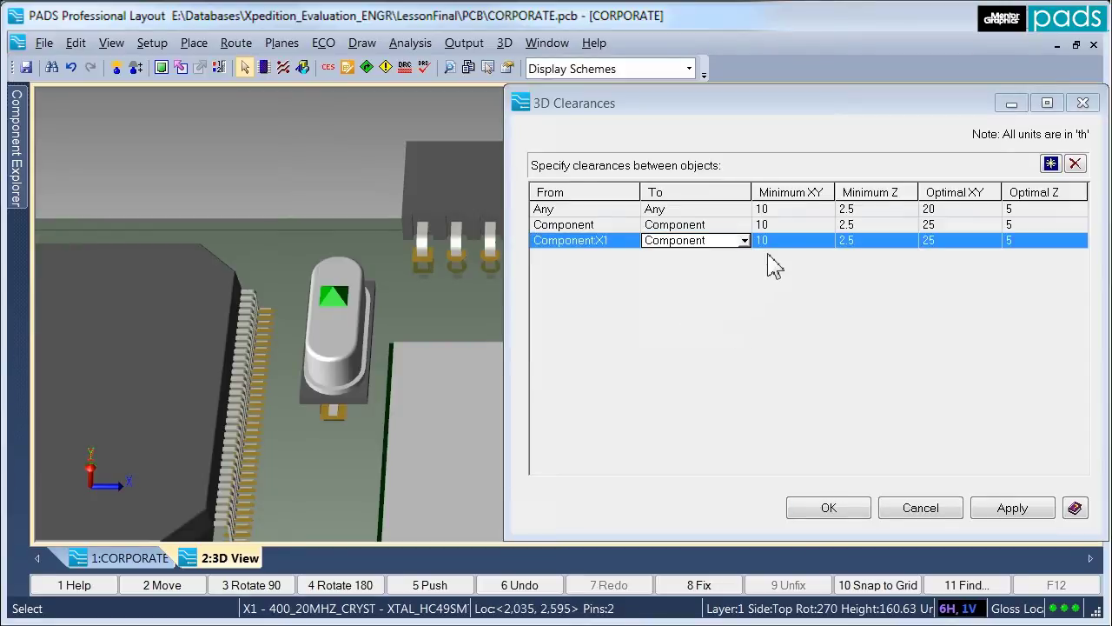
Set the X1 rule's Minimum XY to 30 th and Optimal XY to 60 th, and move the crystal to test it.
{"action": "left_click", "coordinate": [776, 247]}
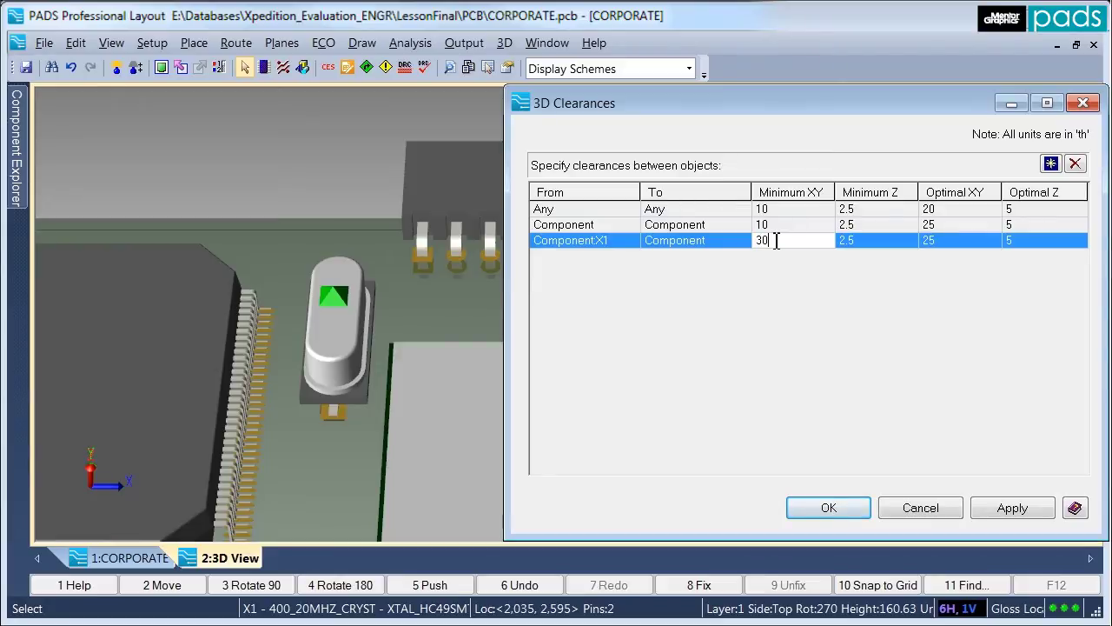
{"action": "left_click", "coordinate": [942, 236]}
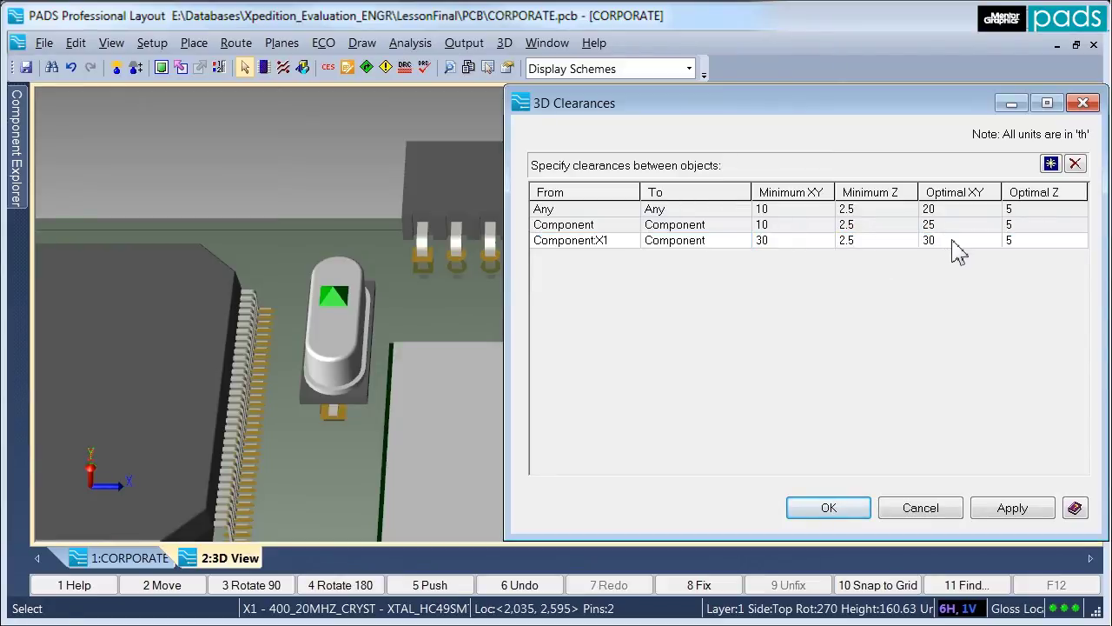
{"action": "left_click", "coordinate": [955, 244]}
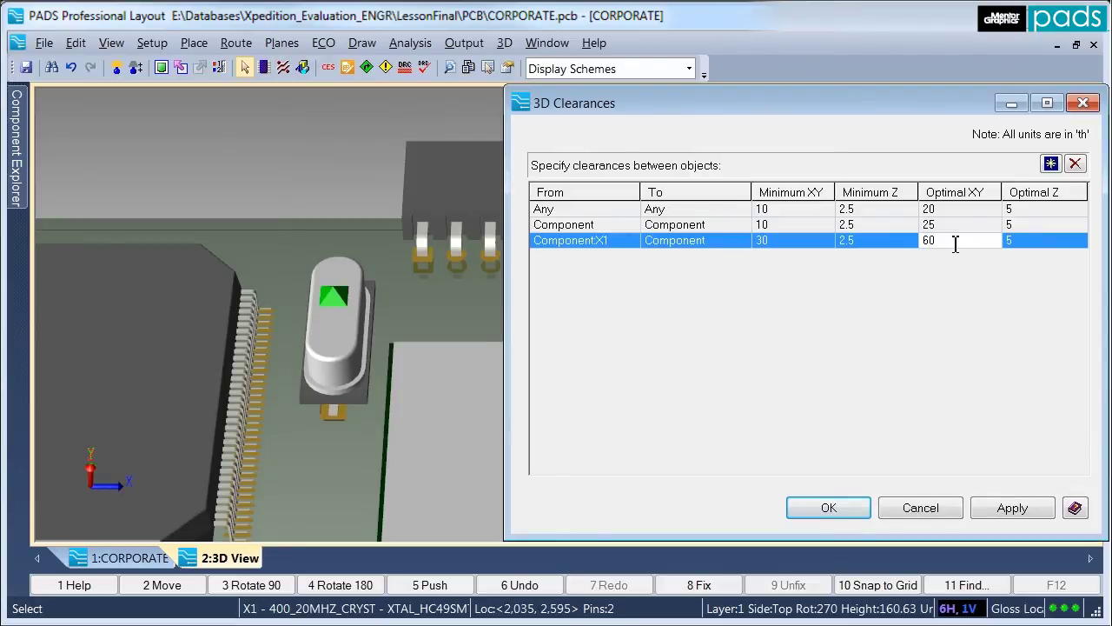
{"action": "key", "text": "Tab"}
{"action": "mouse_move", "coordinate": [335, 331]}
{"action": "left_mouse_down"}
{"action": "mouse_move", "coordinate": [328, 338]}
{"action": "mouse_move", "coordinate": [348, 345]}
{"action": "mouse_move", "coordinate": [325, 350]}
{"action": "left_mouse_up"}
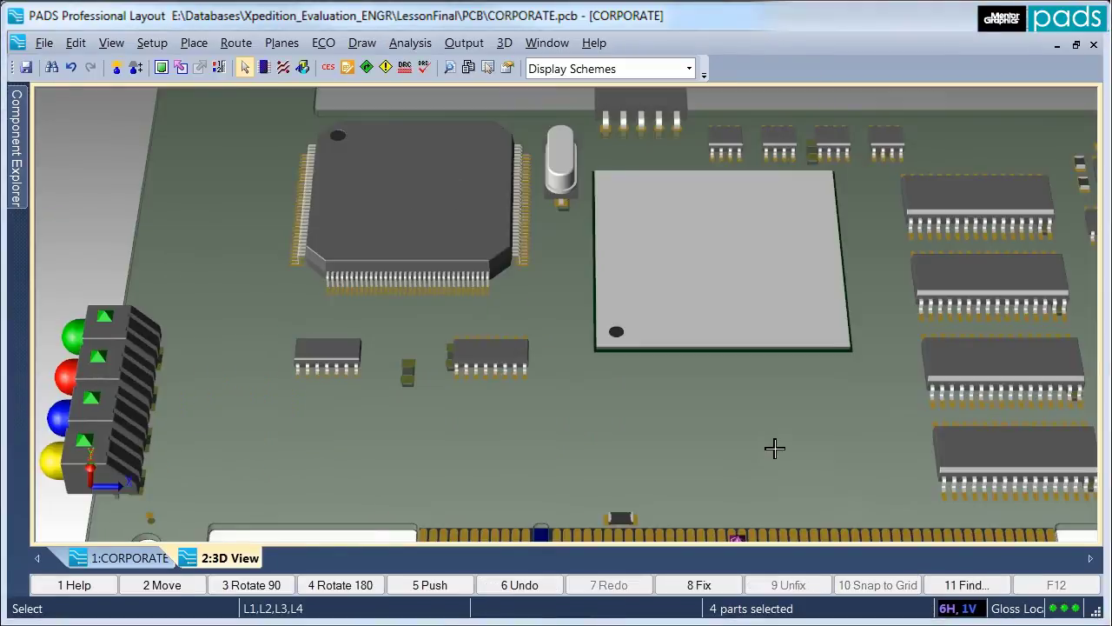
Place component U25 from the Component Explorer, rotated 180 degrees, to the right of the column of four ICs, below the analog parts.
{"action": "left_click", "coordinate": [161, 68]}
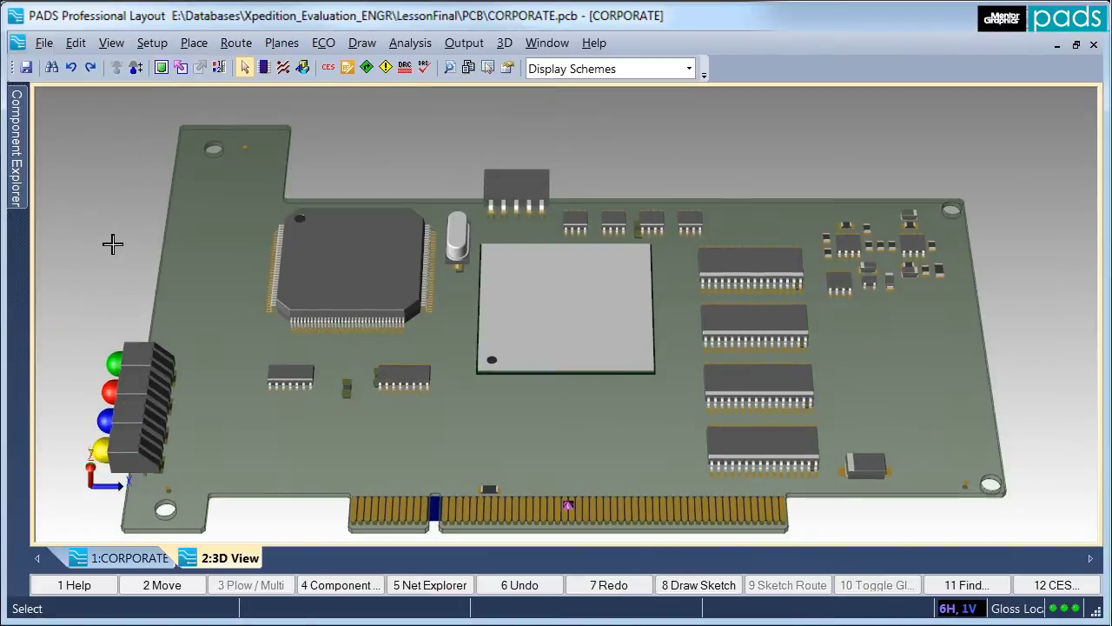
{"action": "left_click", "coordinate": [18, 179]}
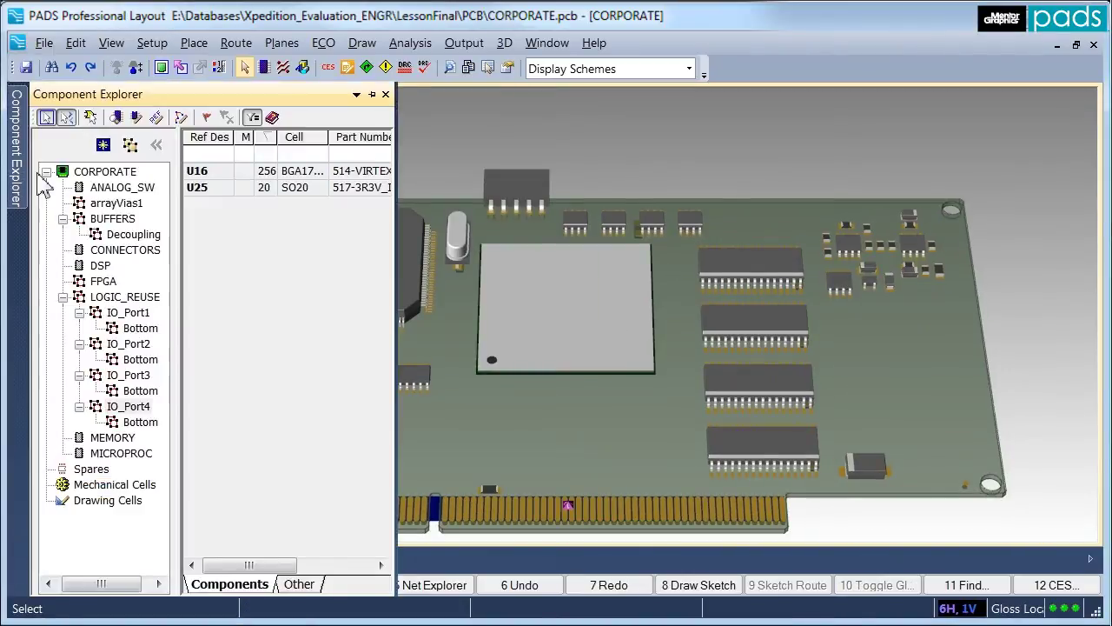
{"action": "left_click", "coordinate": [225, 192]}
{"action": "right_click", "coordinate": [225, 192]}
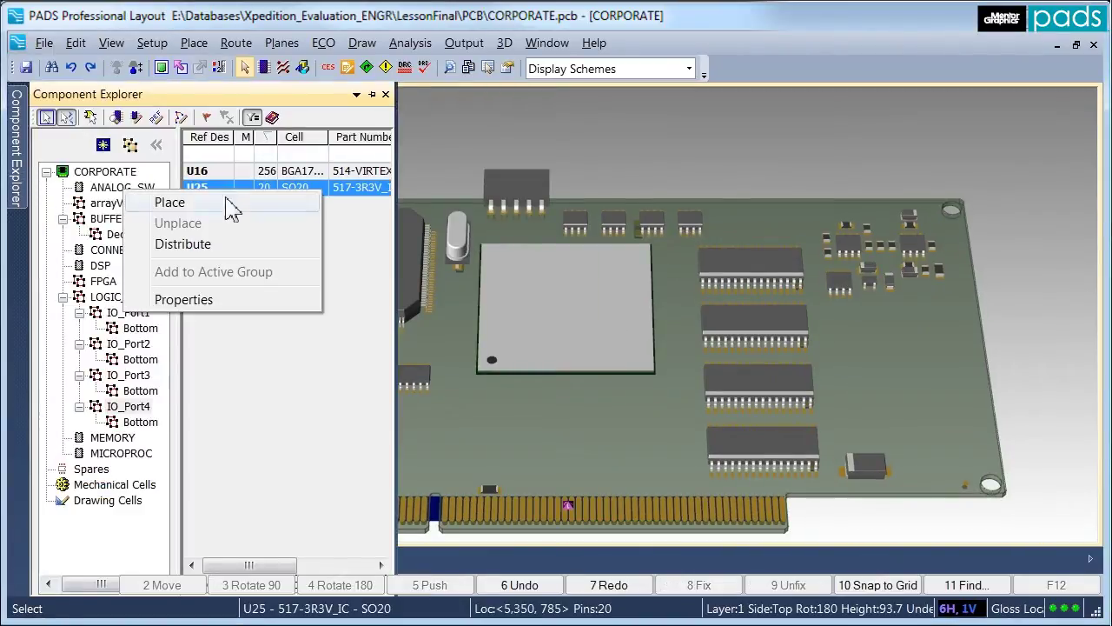
{"action": "left_click", "coordinate": [221, 202]}
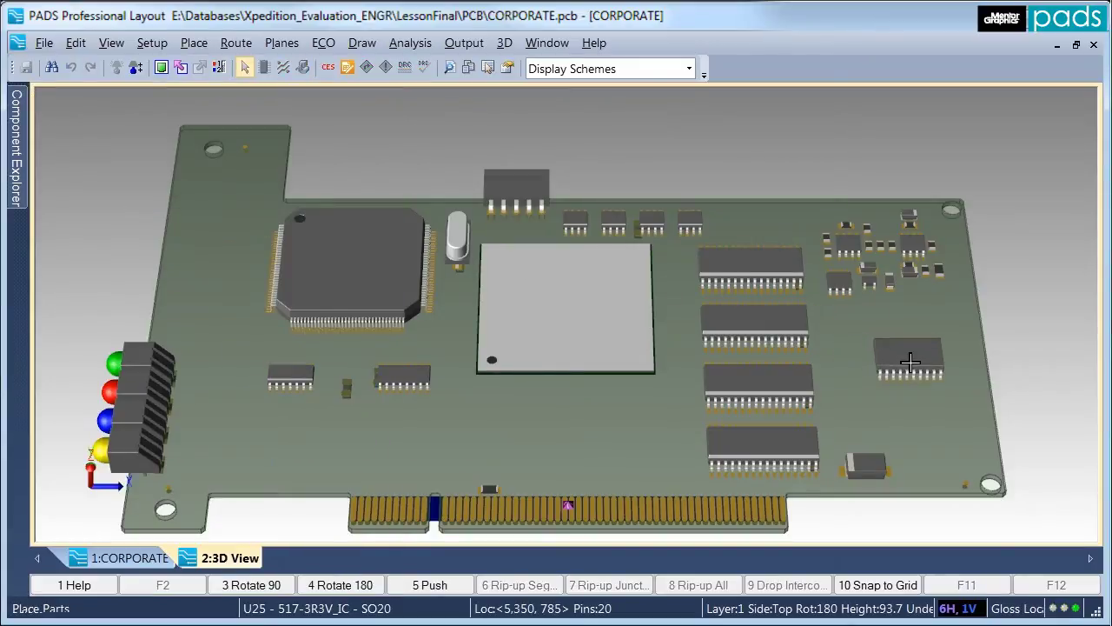
{"action": "key", "text": "F4"}
{"action": "left_click", "coordinate": [904, 322]}
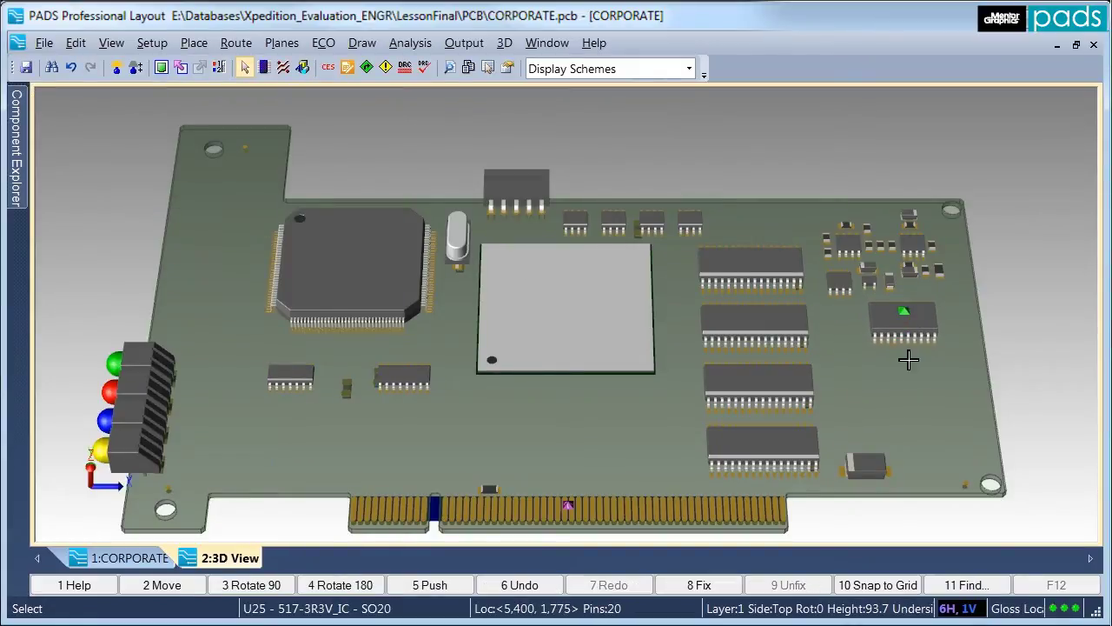
{"action": "left_click", "coordinate": [904, 404]}
Place the FPGA group near the board's right edge, LOGIC_REUSE above the edge connector and BUFFERS left of the quad flat pack.
{"action": "mouse_move", "coordinate": [18, 135]}
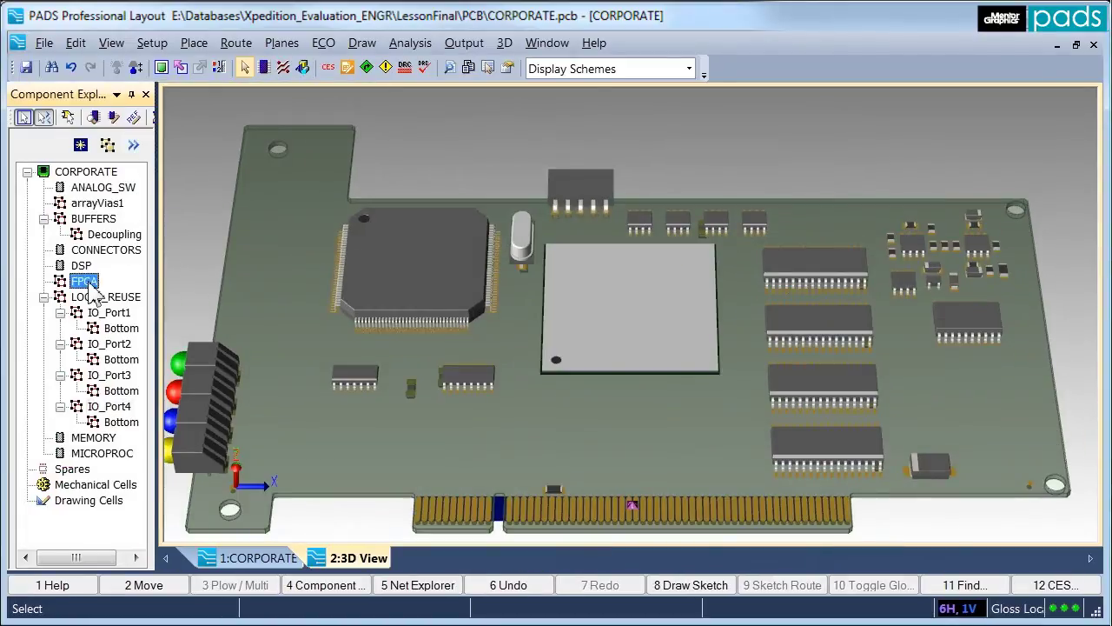
{"action": "left_click", "coordinate": [109, 406]}
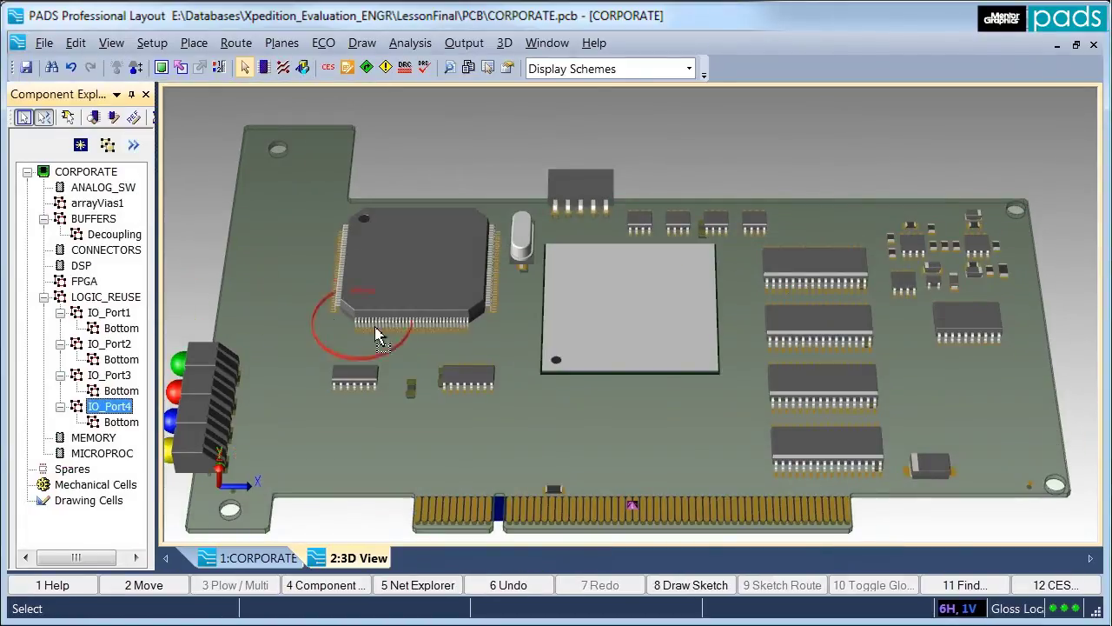
{"action": "left_click", "coordinate": [972, 411]}
{"action": "mouse_move", "coordinate": [133, 298]}
{"action": "left_mouse_down"}
{"action": "mouse_move", "coordinate": [496, 423]}
{"action": "mouse_move", "coordinate": [545, 425]}
{"action": "left_mouse_up"}
{"action": "left_click_drag", "start_coordinate": [86, 219], "coordinate": [285, 251]}
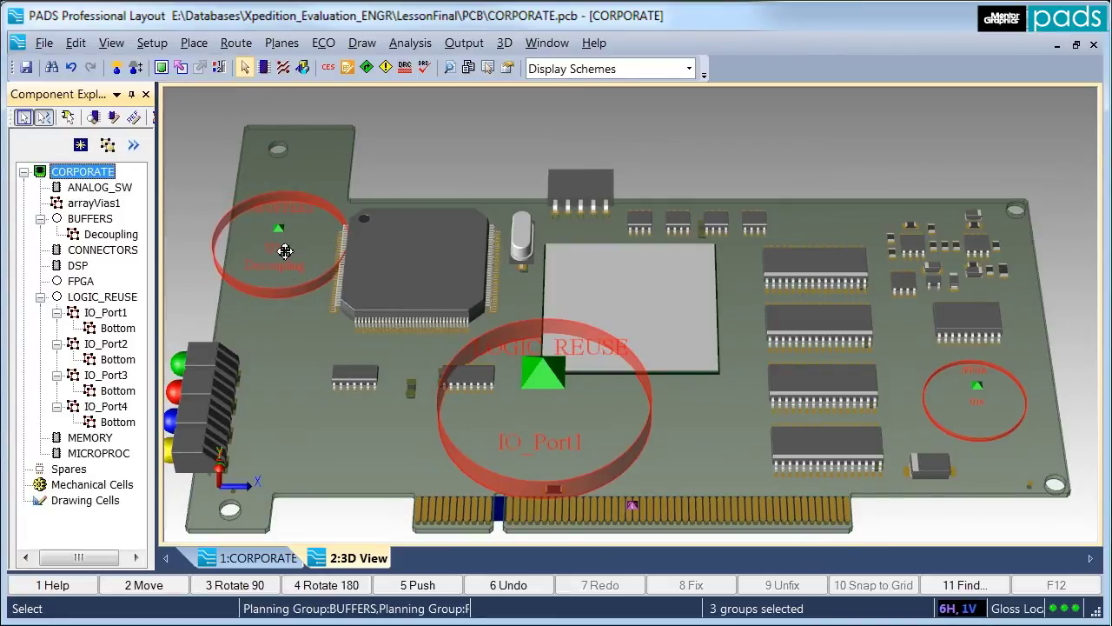
{"action": "left_click", "coordinate": [132, 94]}
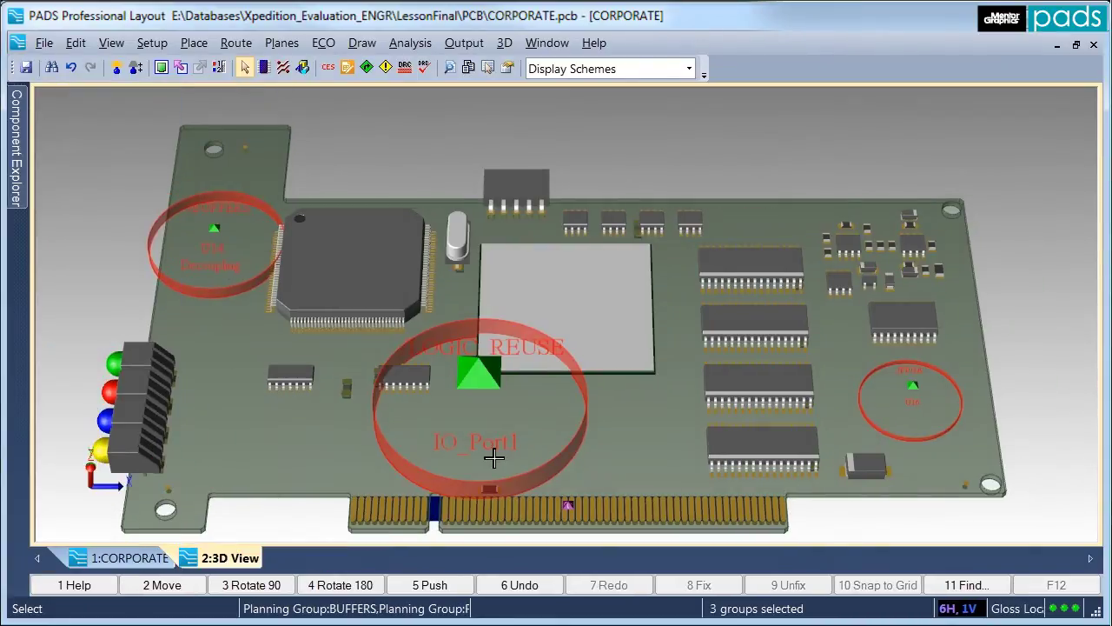
Separate the LOGIC_REUSE group into its four IO_Port groups and spread them in a row above the edge connector.
{"action": "left_click_drag", "start_coordinate": [492, 446], "coordinate": [247, 447]}
{"action": "left_click_drag", "start_coordinate": [479, 447], "coordinate": [595, 450]}
{"action": "left_click", "coordinate": [676, 455]}
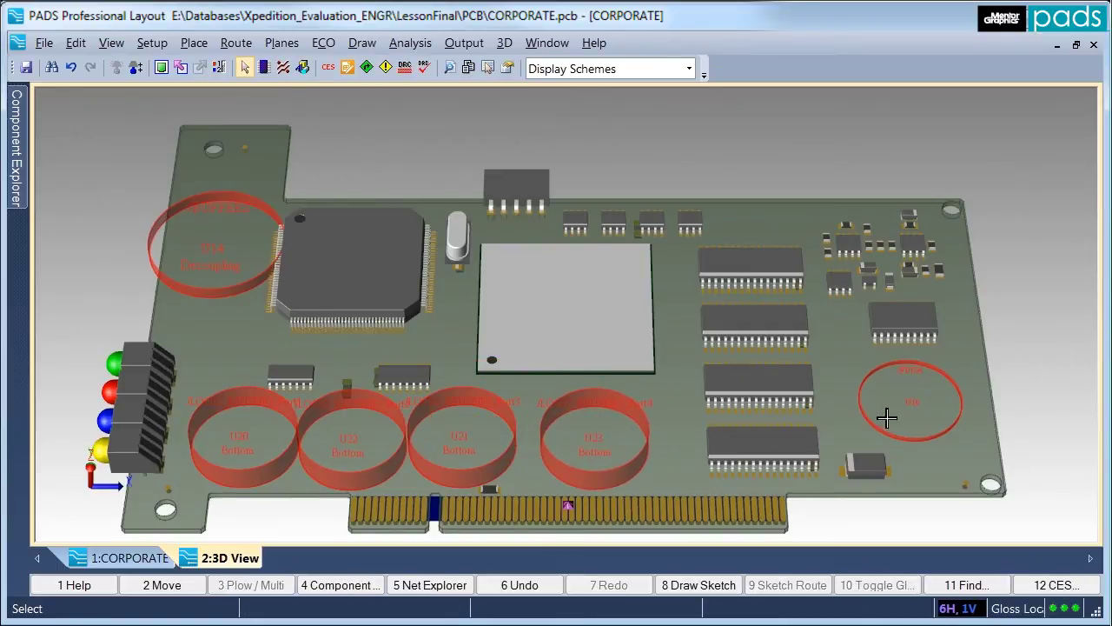
Place component U16 from the FPGA planning group below U25, near the board's right edge.
{"action": "right_click", "coordinate": [912, 405]}
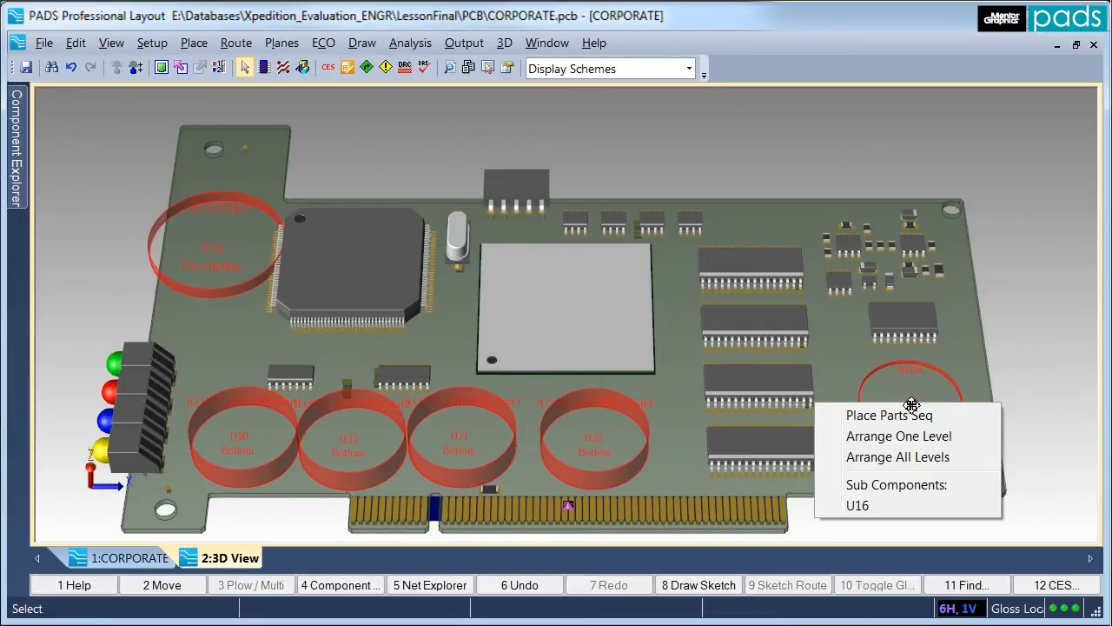
{"action": "left_click", "coordinate": [858, 506]}
{"action": "left_click", "coordinate": [876, 378]}
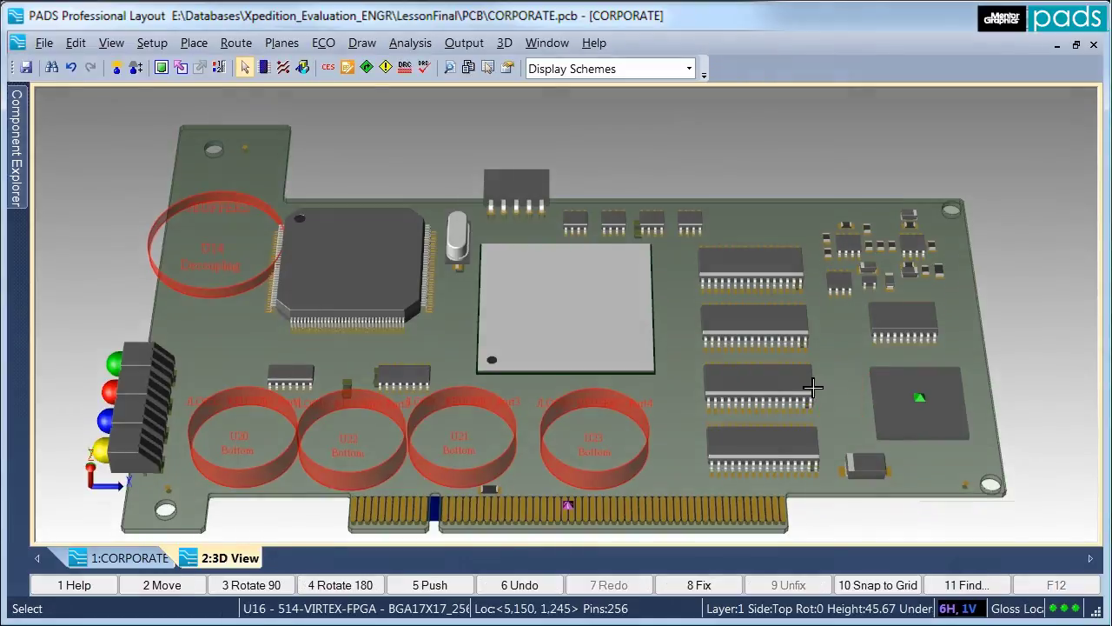
Arrange all levels of the BUFFERS planning group beside the quad flat pack.
{"action": "left_click", "coordinate": [215, 294]}
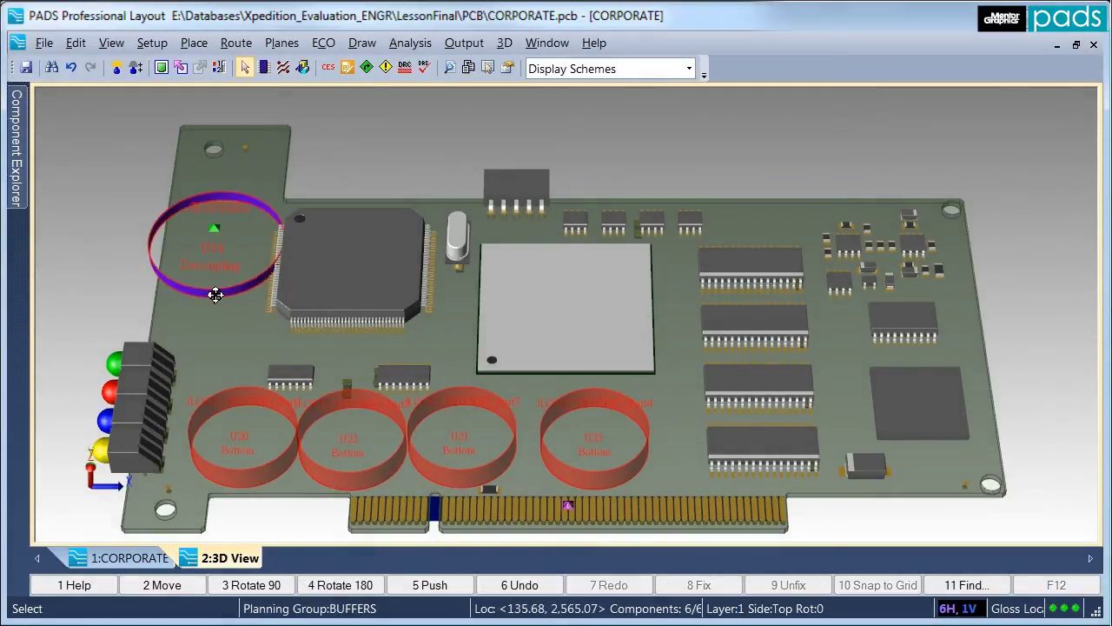
{"action": "right_click", "coordinate": [215, 295]}
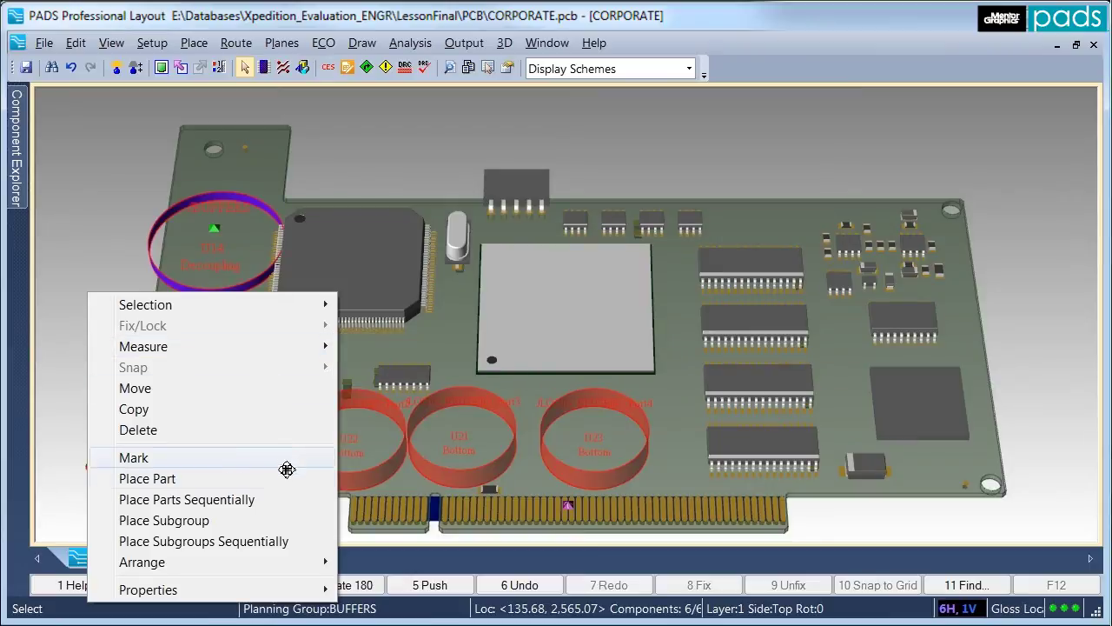
{"action": "mouse_move", "coordinate": [287, 562]}
{"action": "left_click", "coordinate": [378, 583]}
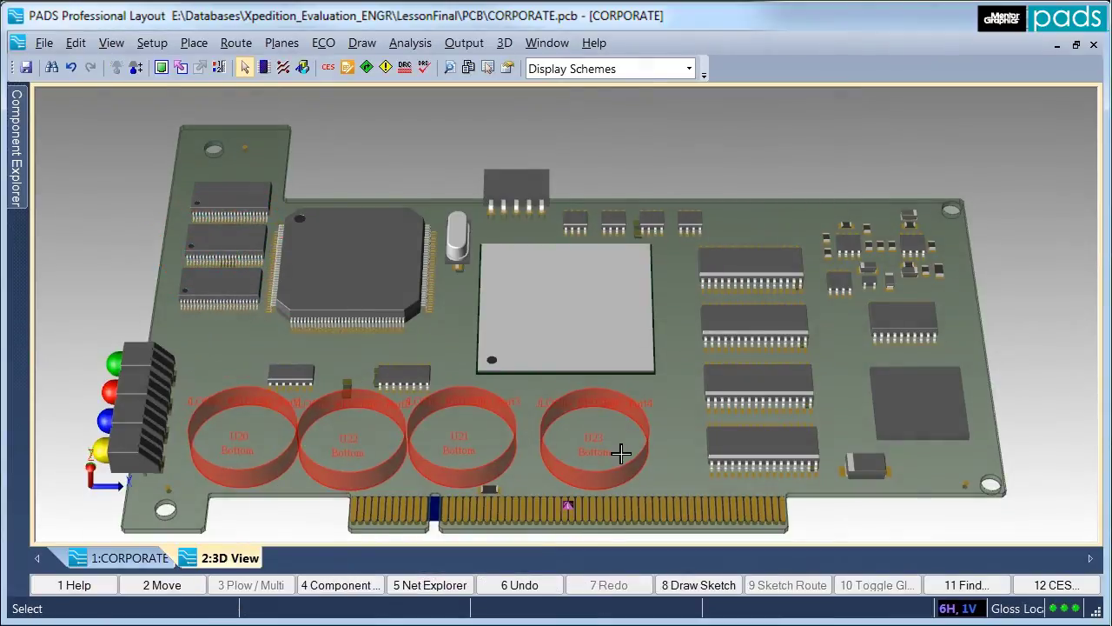
Arrange the IO_Port4 group by one level and place its parts just below the large square chip.
{"action": "scroll", "coordinate": [616, 454], "scroll_direction": "up", "scroll_amount": 2}
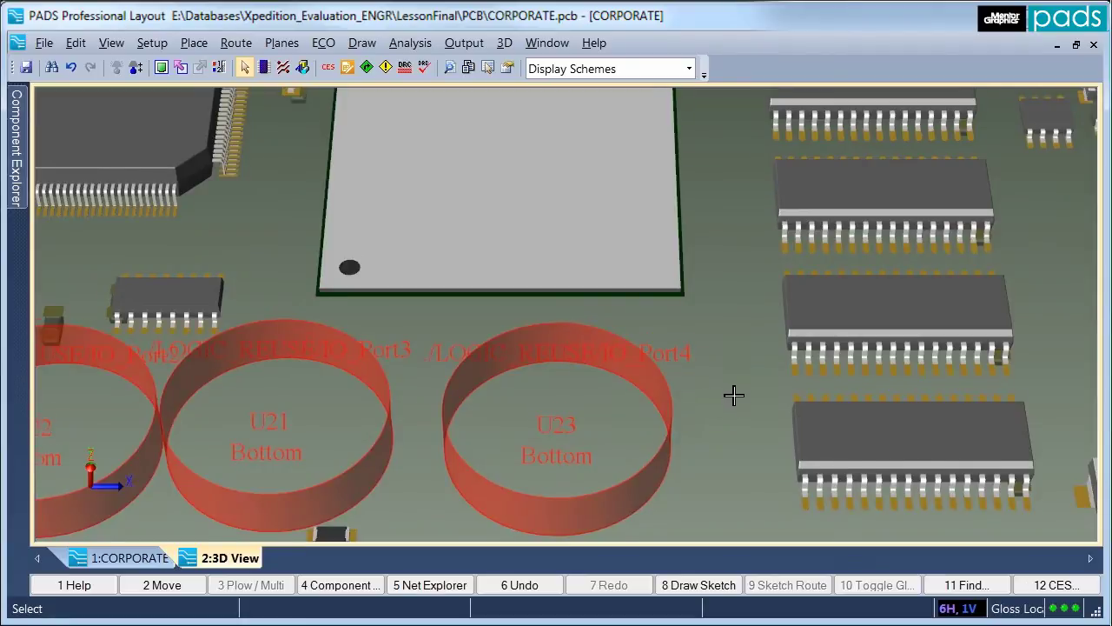
{"action": "middle_click_drag", "start_coordinate": [734, 396], "coordinate": [733, 374]}
{"action": "left_click", "coordinate": [640, 148]}
{"action": "right_click", "coordinate": [641, 148]}
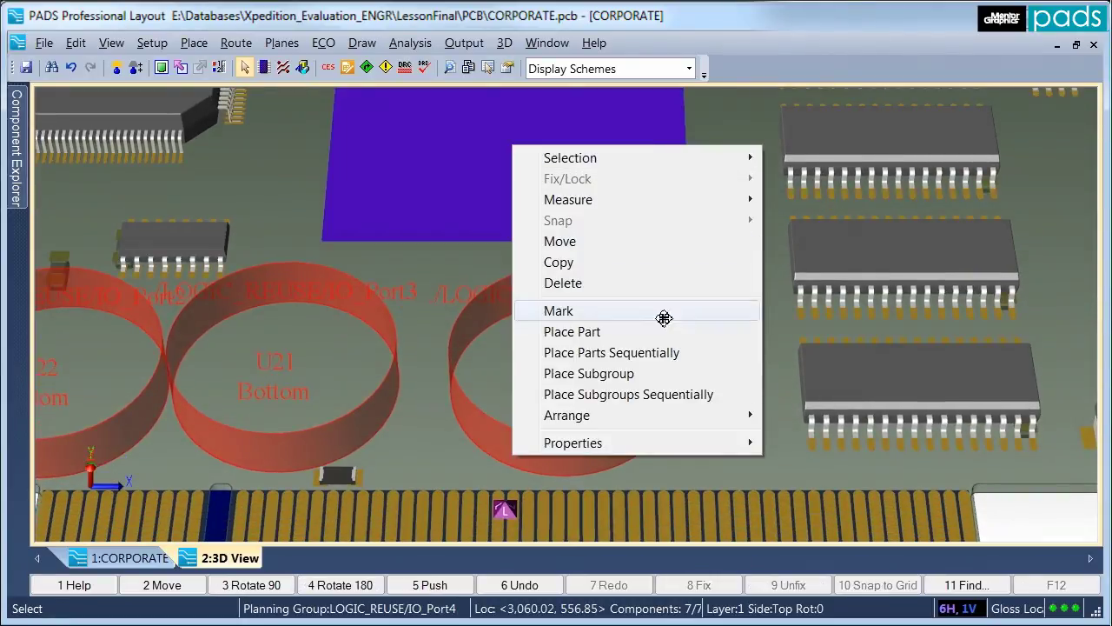
{"action": "mouse_move", "coordinate": [616, 414]}
{"action": "left_click", "coordinate": [838, 412]}
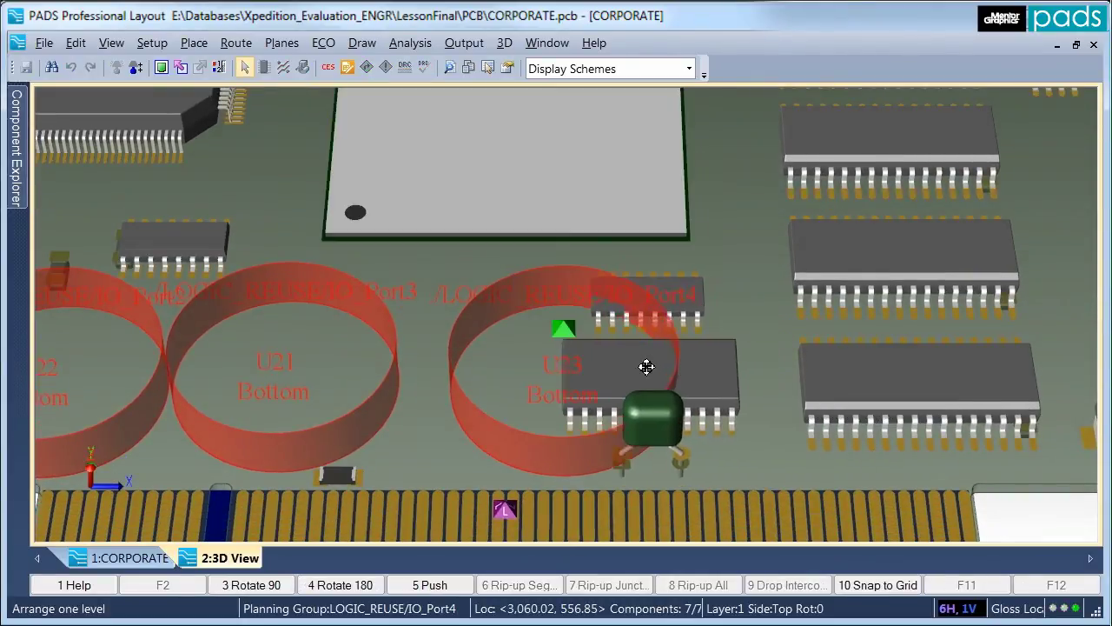
{"action": "left_click", "coordinate": [596, 355]}
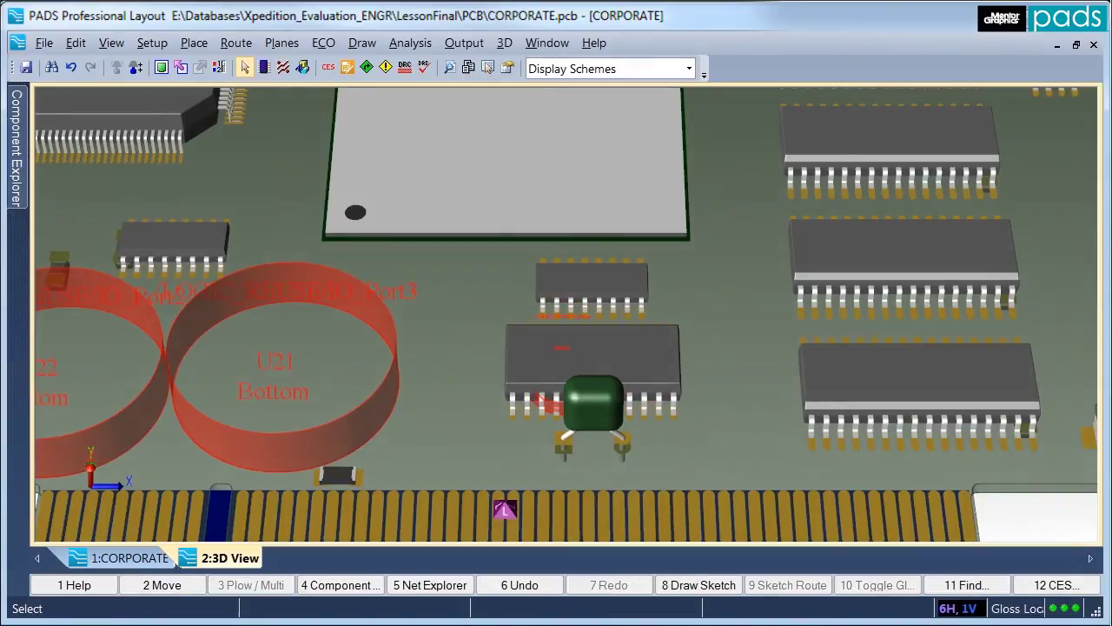
Copy the placement of C8, U23 and U30 onto the other three IO_Port groups above the edge connector.
{"action": "left_click", "coordinate": [664, 436]}
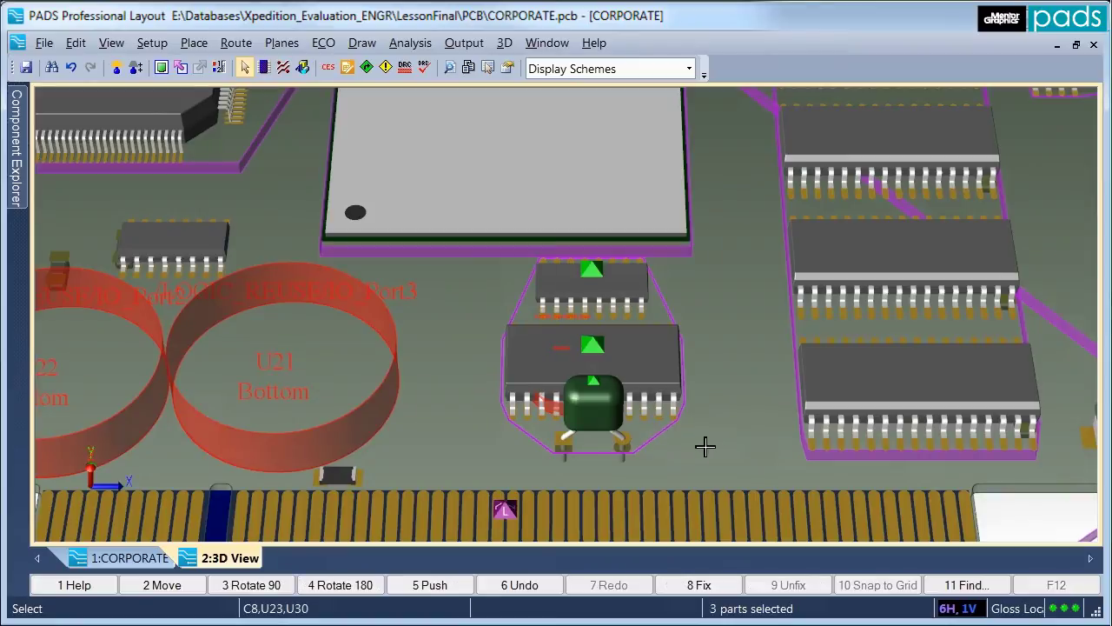
{"action": "right_click", "coordinate": [702, 153]}
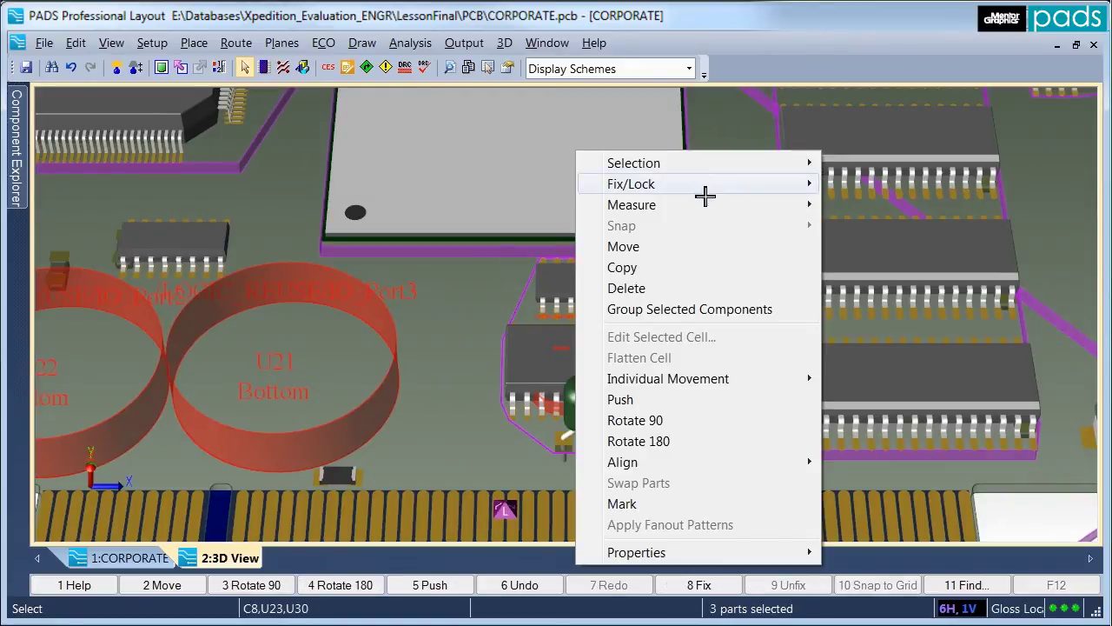
{"action": "left_click", "coordinate": [695, 274]}
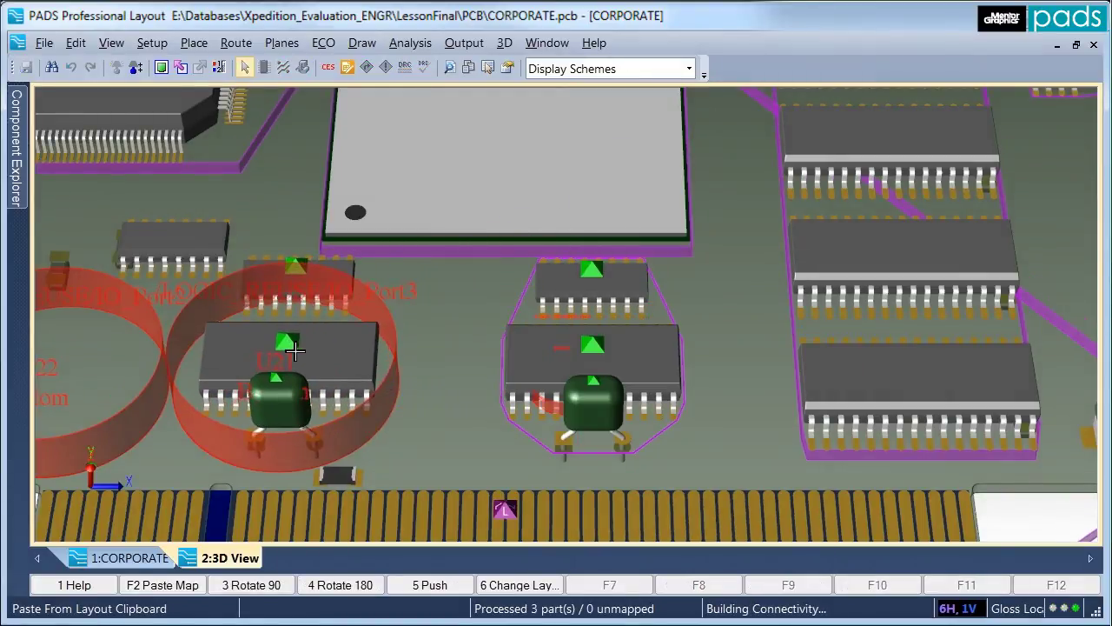
{"action": "left_click", "coordinate": [292, 348]}
{"action": "middle_click_drag", "start_coordinate": [55, 372], "coordinate": [375, 378]}
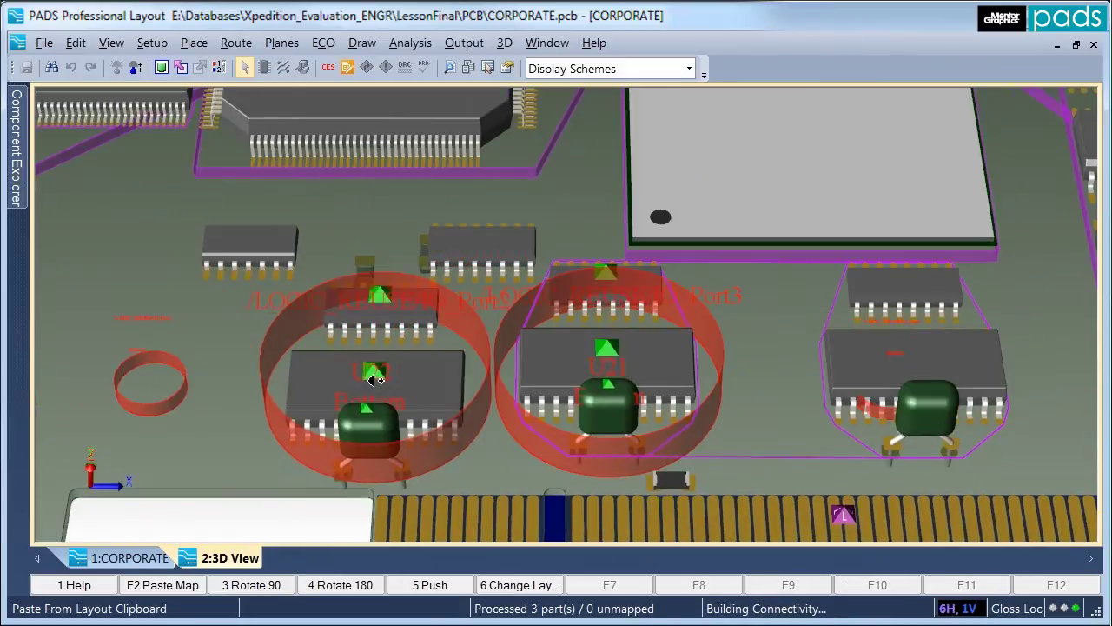
{"action": "left_click", "coordinate": [376, 374]}
{"action": "left_click", "coordinate": [352, 364]}
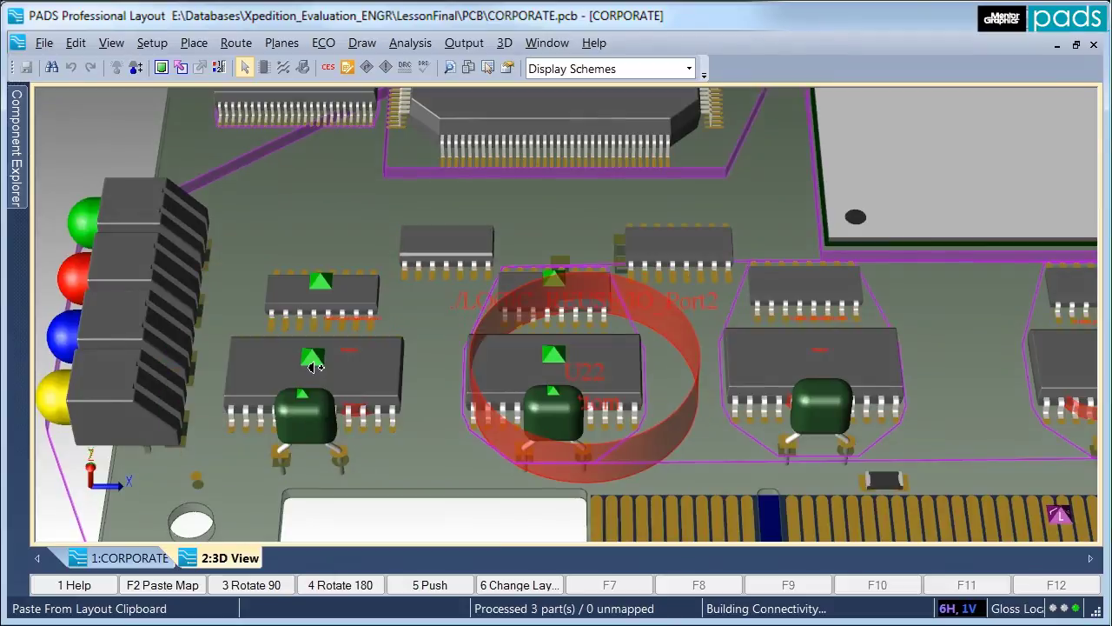
{"action": "left_click", "coordinate": [320, 367]}
{"action": "left_click", "coordinate": [258, 162]}
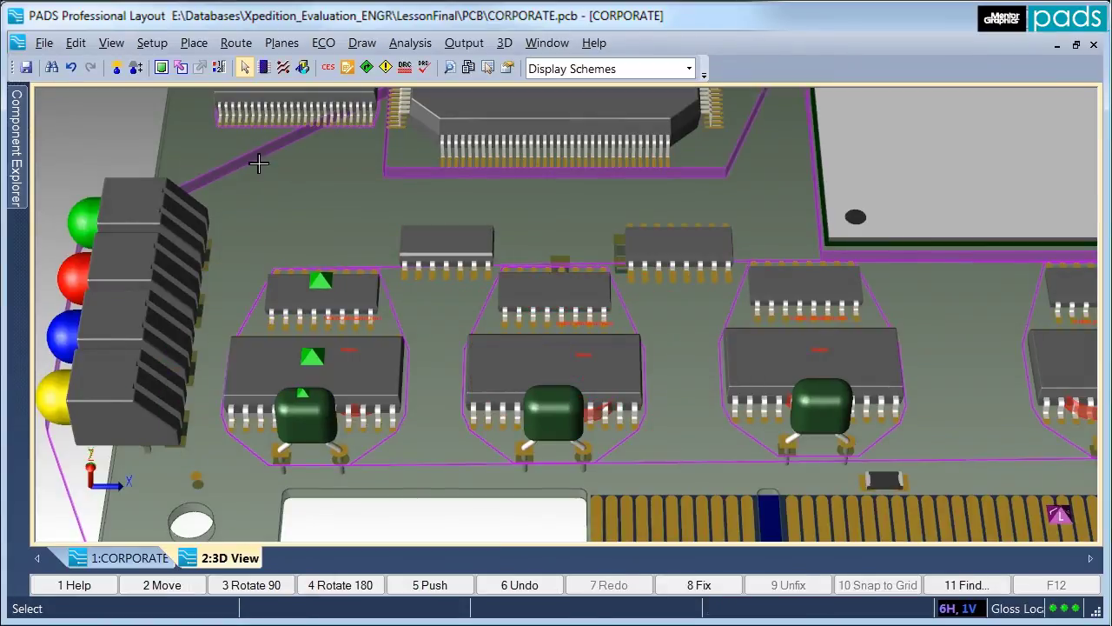
Fit the whole board in view and tile the 3D and PCB windows vertically.
{"action": "left_click", "coordinate": [162, 67]}
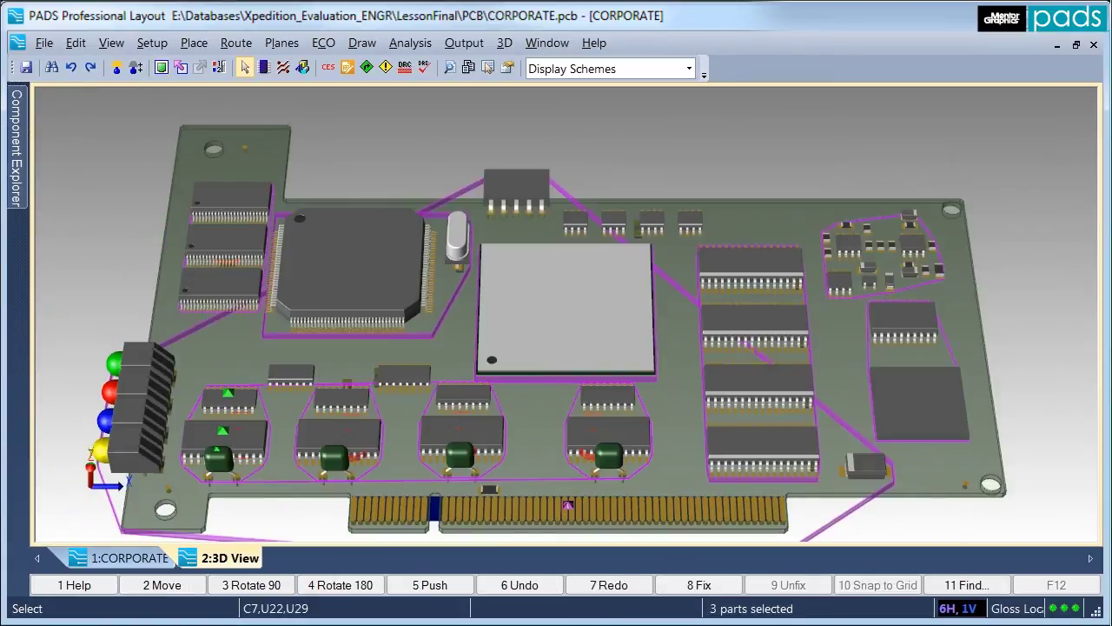
{"action": "left_click", "coordinate": [543, 45]}
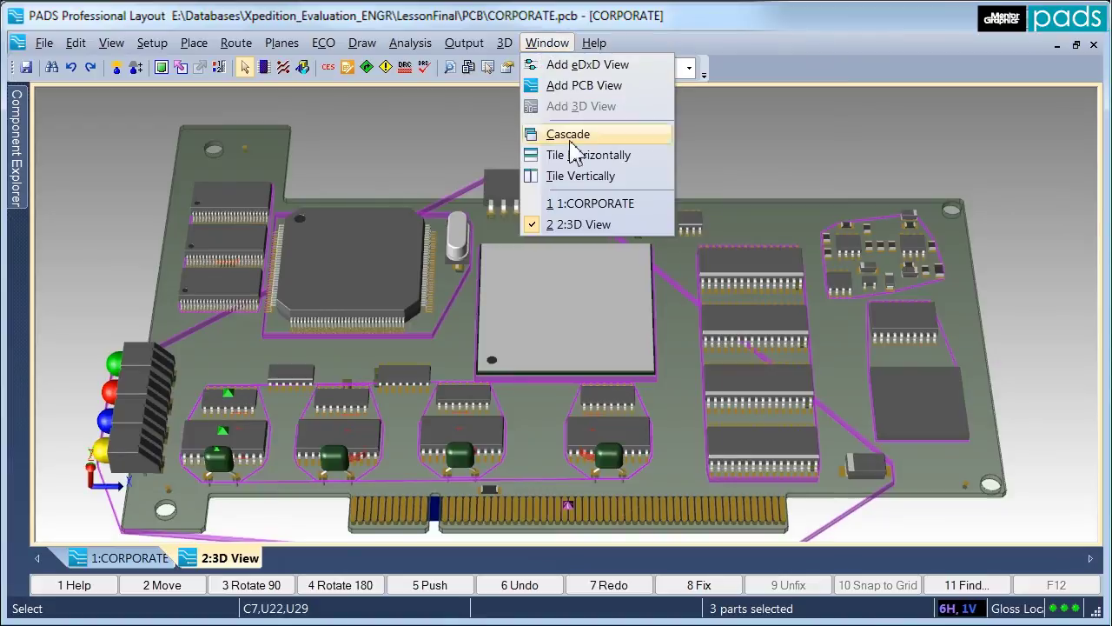
{"action": "left_click", "coordinate": [582, 177]}
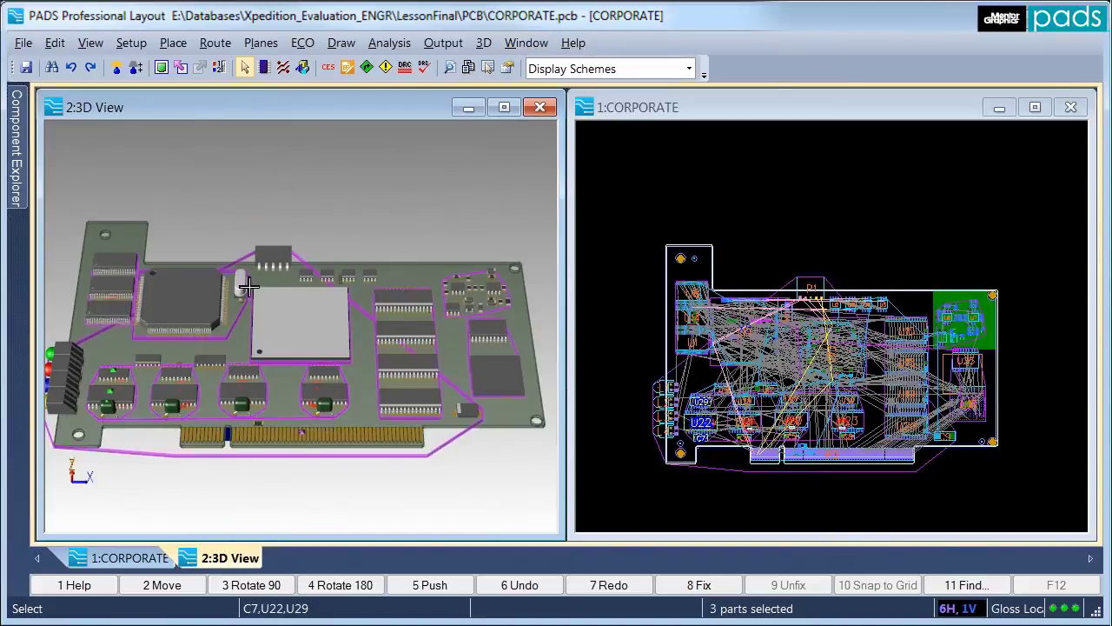
Nudge U2 in the 3D view and move U5 farther right, away from U4.
{"action": "scroll", "coordinate": [217, 305], "scroll_direction": "up", "scroll_amount": 5}
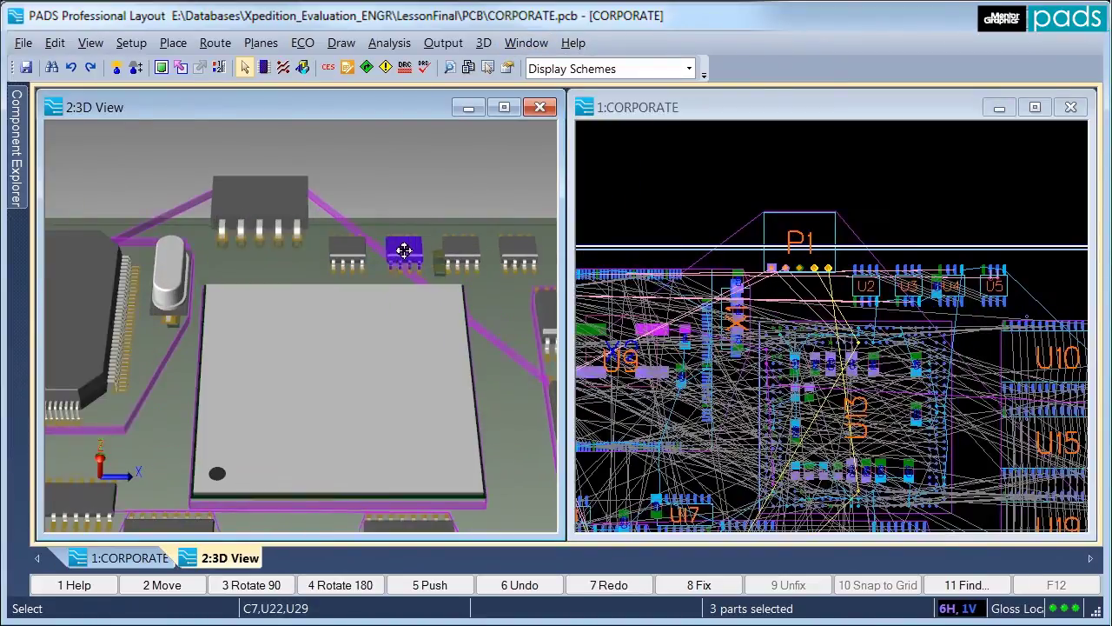
{"action": "scroll", "coordinate": [404, 250], "scroll_direction": "up", "scroll_amount": 3}
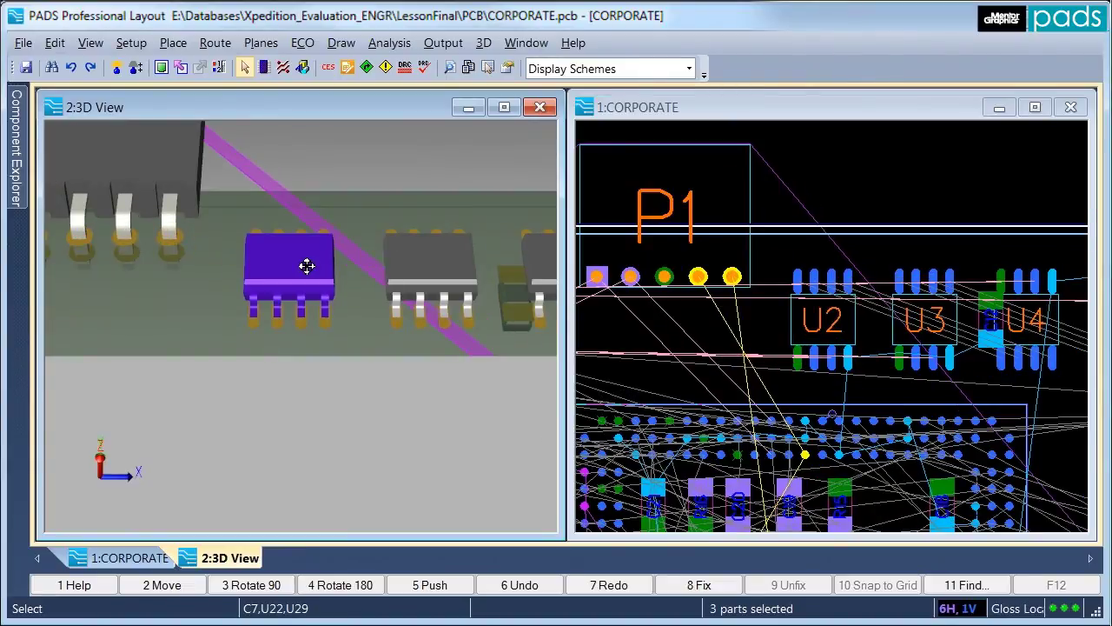
{"action": "left_click_drag", "start_coordinate": [306, 266], "coordinate": [280, 256]}
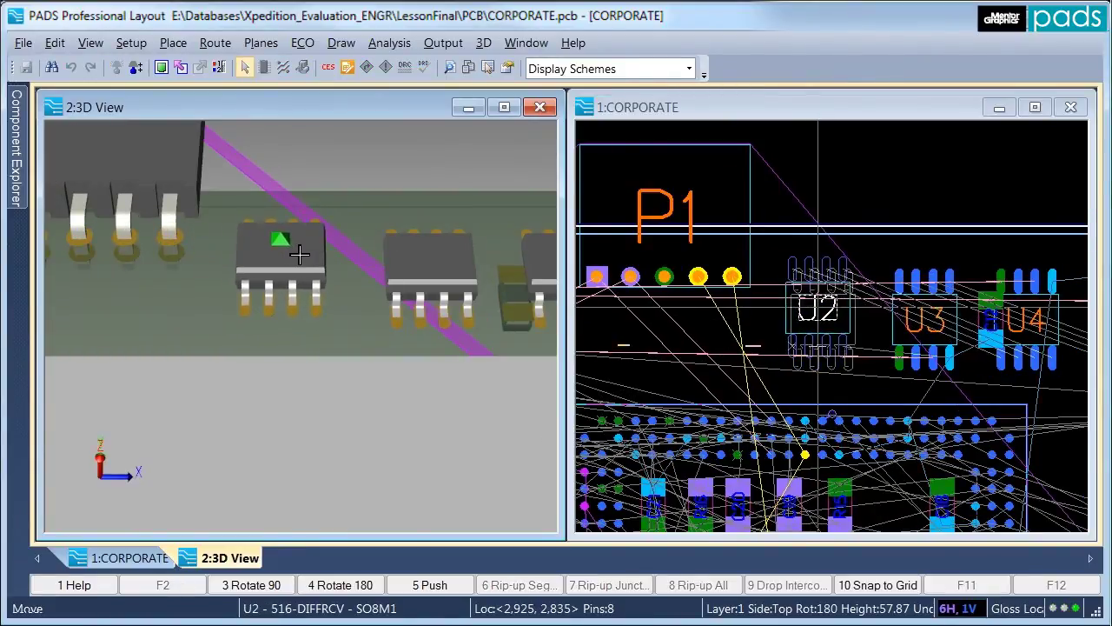
{"action": "left_click", "coordinate": [298, 266]}
{"action": "middle_click_drag", "start_coordinate": [335, 275], "coordinate": [378, 274]}
{"action": "left_click_drag", "start_coordinate": [387, 268], "coordinate": [432, 264]}
{"action": "middle_click_drag", "start_coordinate": [373, 264], "coordinate": [403, 266]}
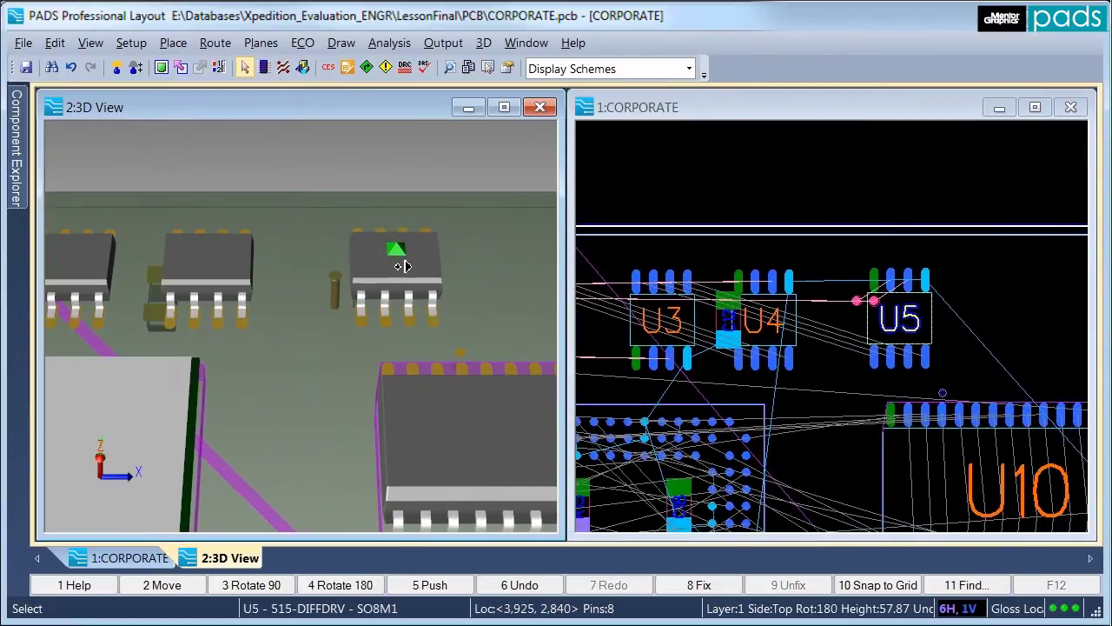
In the 2D PCB view, shift U5 slightly up and move U4 right, clear of C12.
{"action": "left_click", "coordinate": [912, 324]}
{"action": "left_click_drag", "start_coordinate": [910, 323], "coordinate": [916, 314]}
{"action": "middle_click_drag", "start_coordinate": [962, 313], "coordinate": [928, 320]}
{"action": "scroll", "coordinate": [862, 365], "scroll_direction": "up", "scroll_amount": 1}
{"action": "left_click_drag", "start_coordinate": [867, 317], "coordinate": [905, 299]}
{"action": "middle_click_drag", "start_coordinate": [970, 326], "coordinate": [1008, 314]}
Select U4, U5, TV1 and TV2 together in the 2D PCB view and move them as a set along the board's upper edge.
{"action": "left_click_drag", "start_coordinate": [710, 233], "coordinate": [991, 391]}
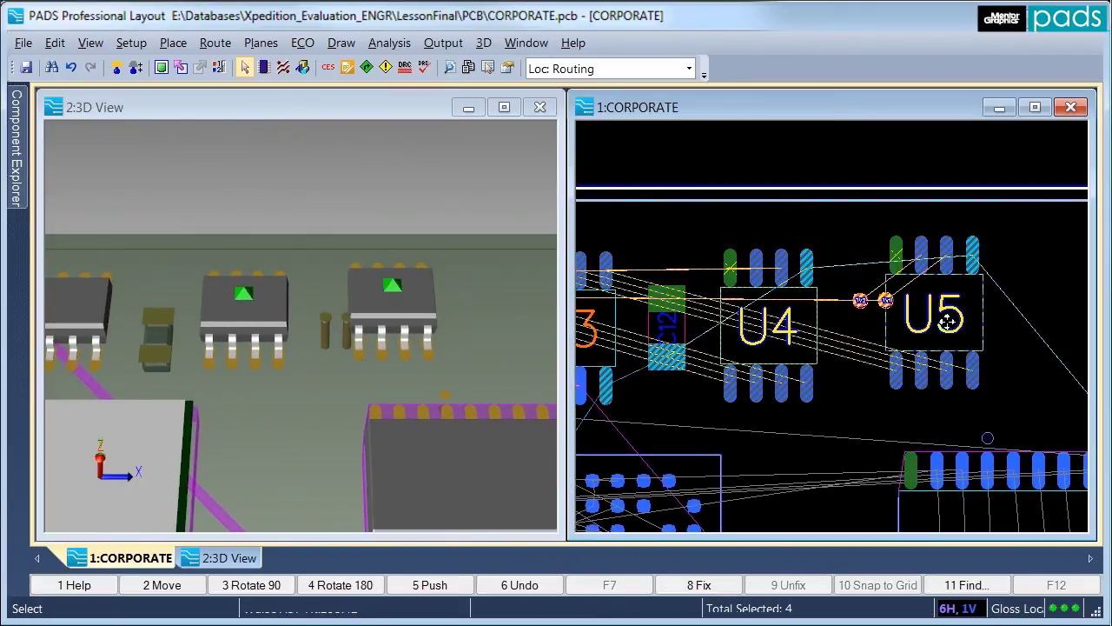
{"action": "left_click_drag", "start_coordinate": [948, 319], "coordinate": [1022, 320]}
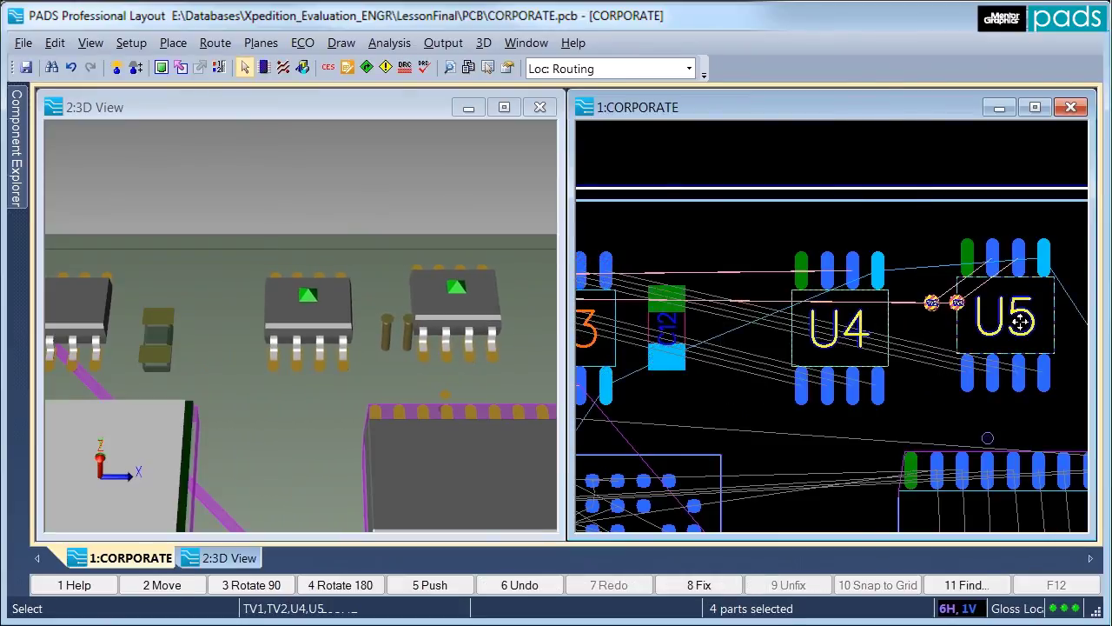
{"action": "key", "text": "F2"}
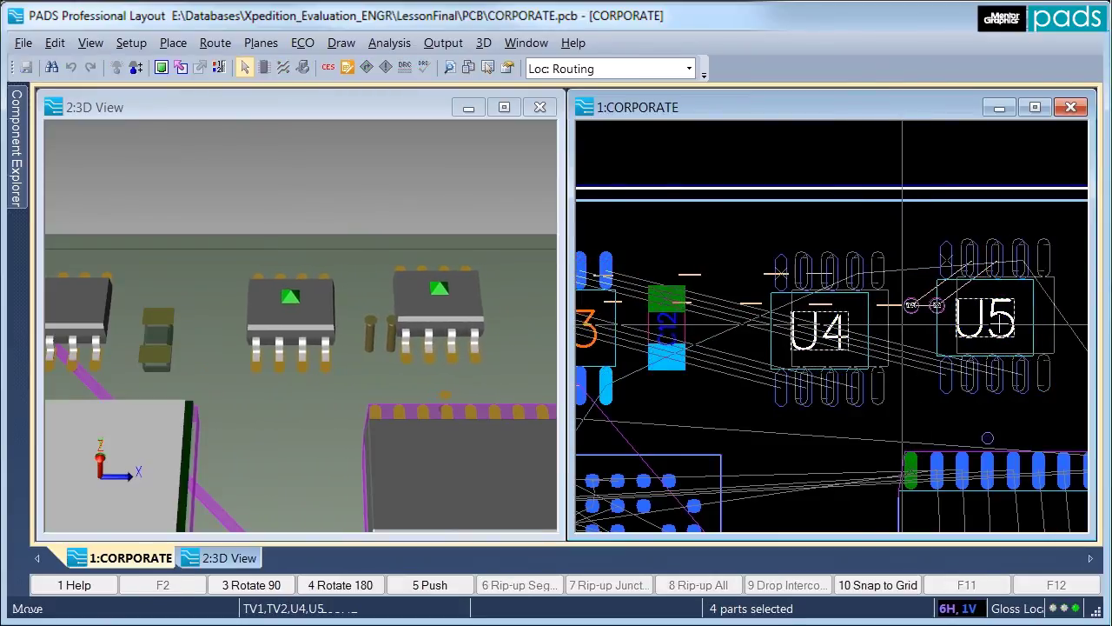